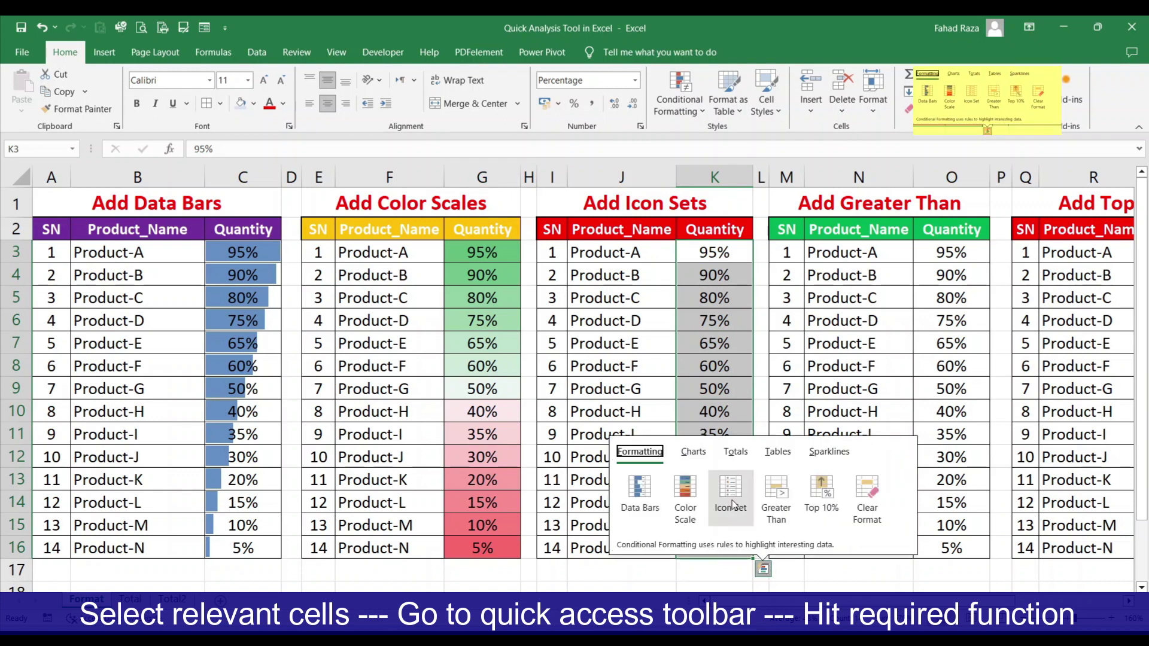
Apply an icon set to the quantities in K3:K16 of the Add Icon Sets table using Quick Analysis.
{"action": "left_click", "coordinate": [730, 488]}
{"action": "left_click", "coordinate": [685, 348]}
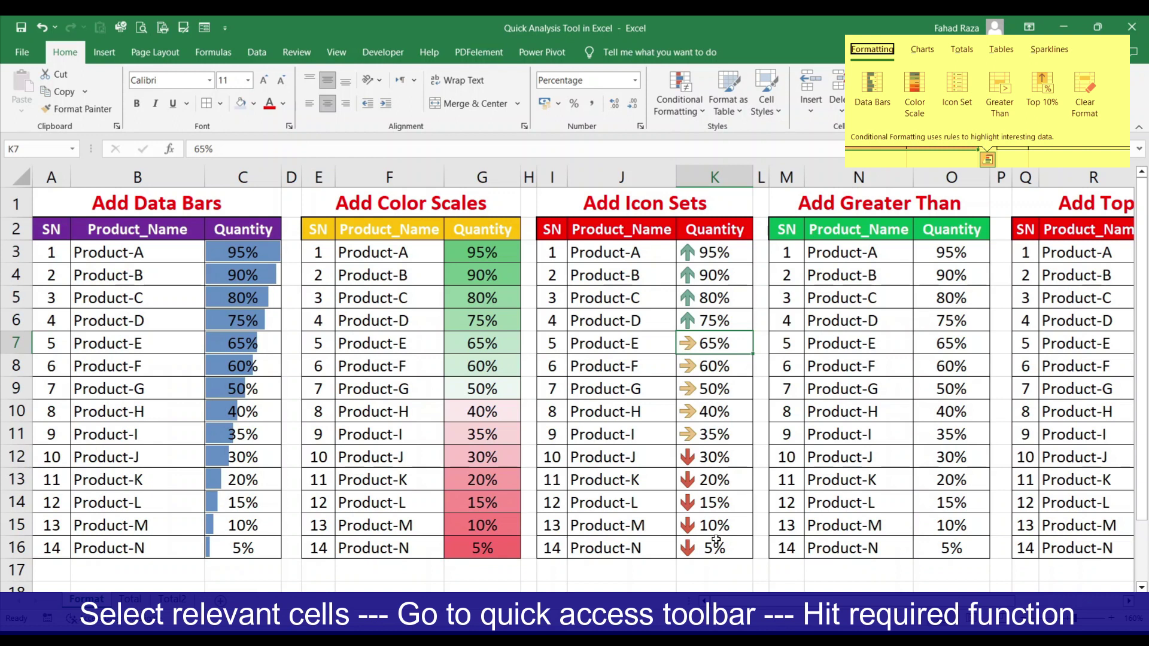
Highlight quantities greater than 40% in O3:O16 with light red fill and dark red text using Quick Analysis.
{"action": "left_click_drag", "start_coordinate": [946, 246], "coordinate": [963, 547]}
{"action": "left_click", "coordinate": [1000, 569]}
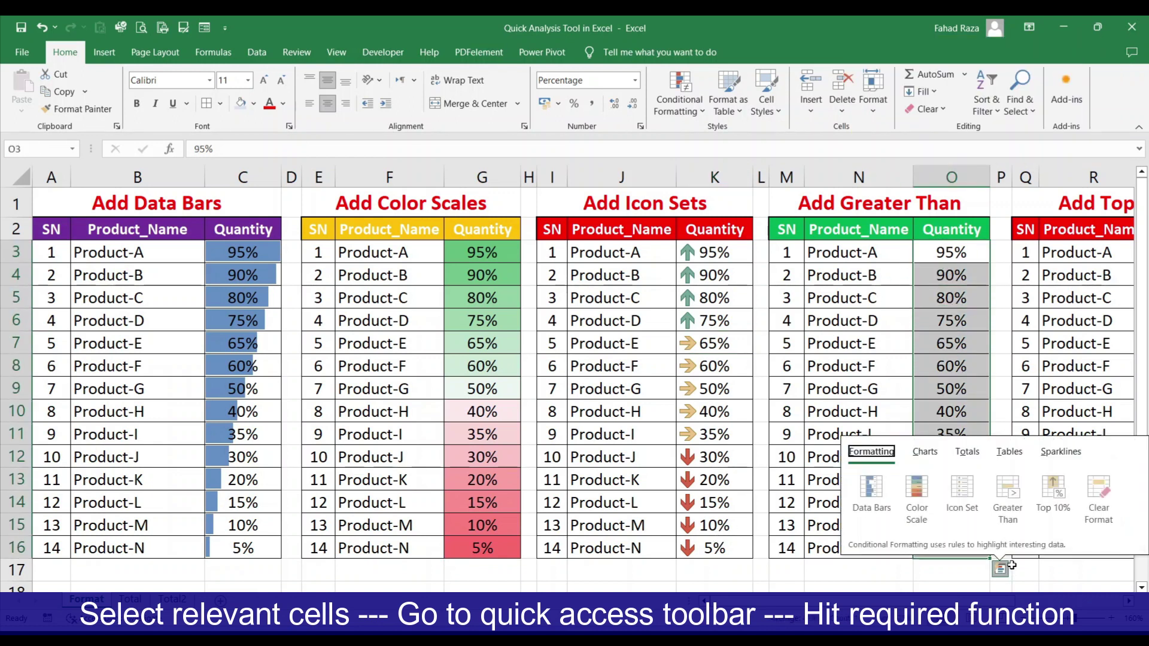
{"action": "left_click", "coordinate": [1009, 506]}
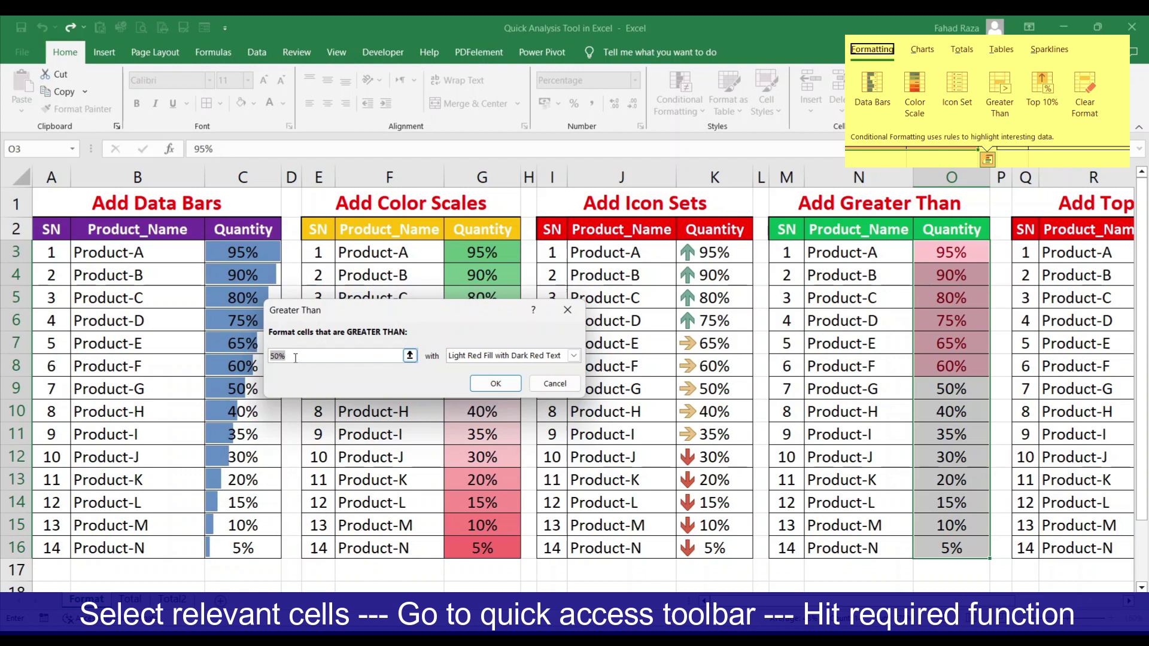
{"action": "type", "text": "40"}
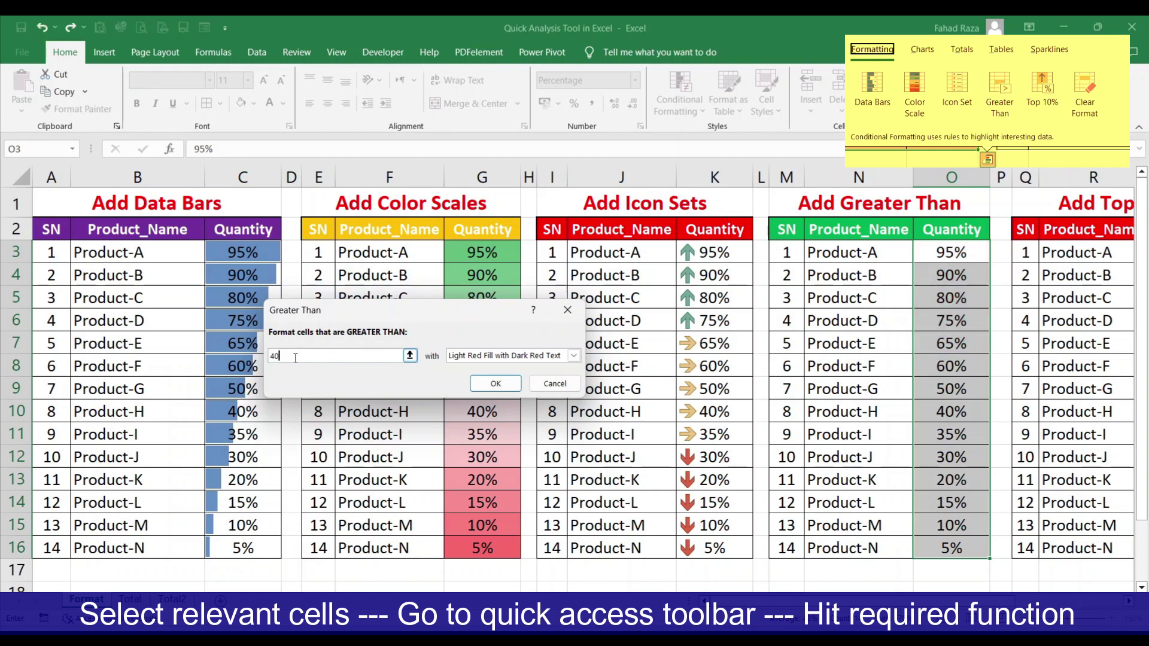
{"action": "type", "text": "%"}
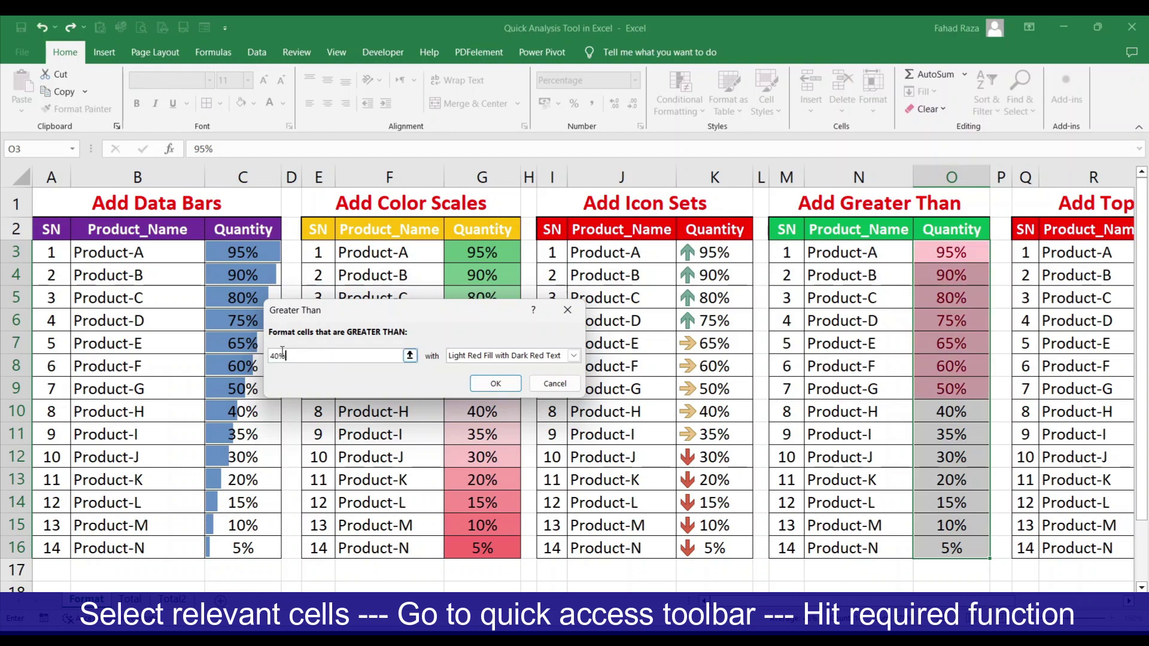
{"action": "left_click", "coordinate": [494, 384]}
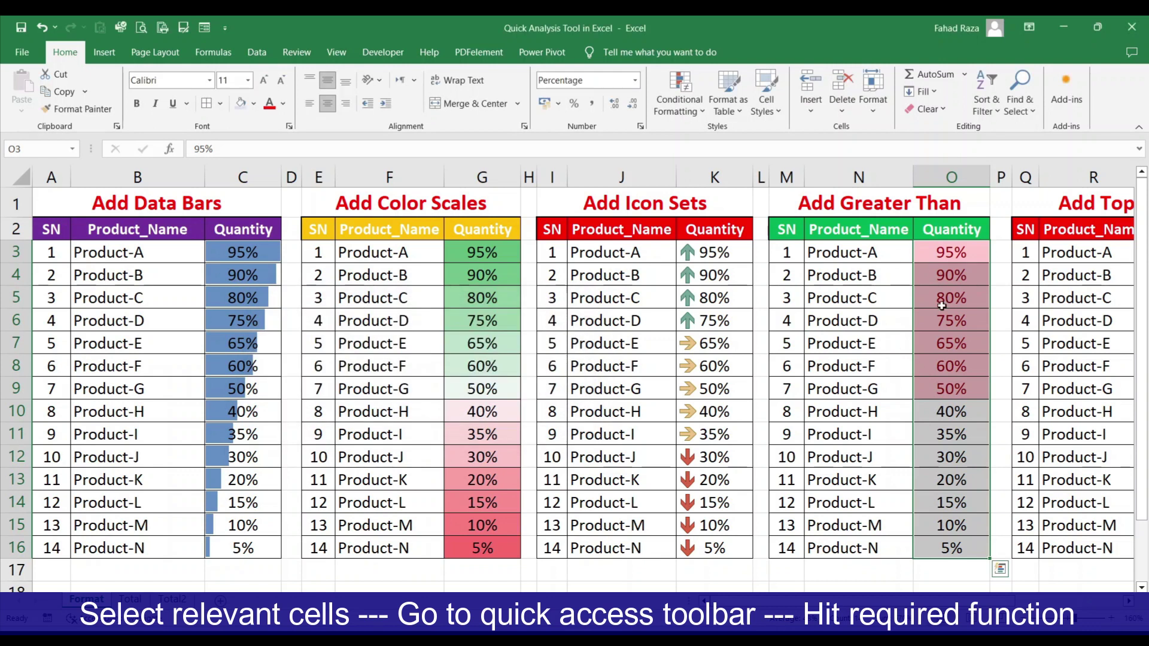
{"action": "left_click", "coordinate": [956, 441]}
Highlight the top 10% of the quantities in S3:S16 of the Add Top 10% table using Quick Analysis.
{"action": "left_click_drag", "start_coordinate": [779, 605], "coordinate": [868, 593]}
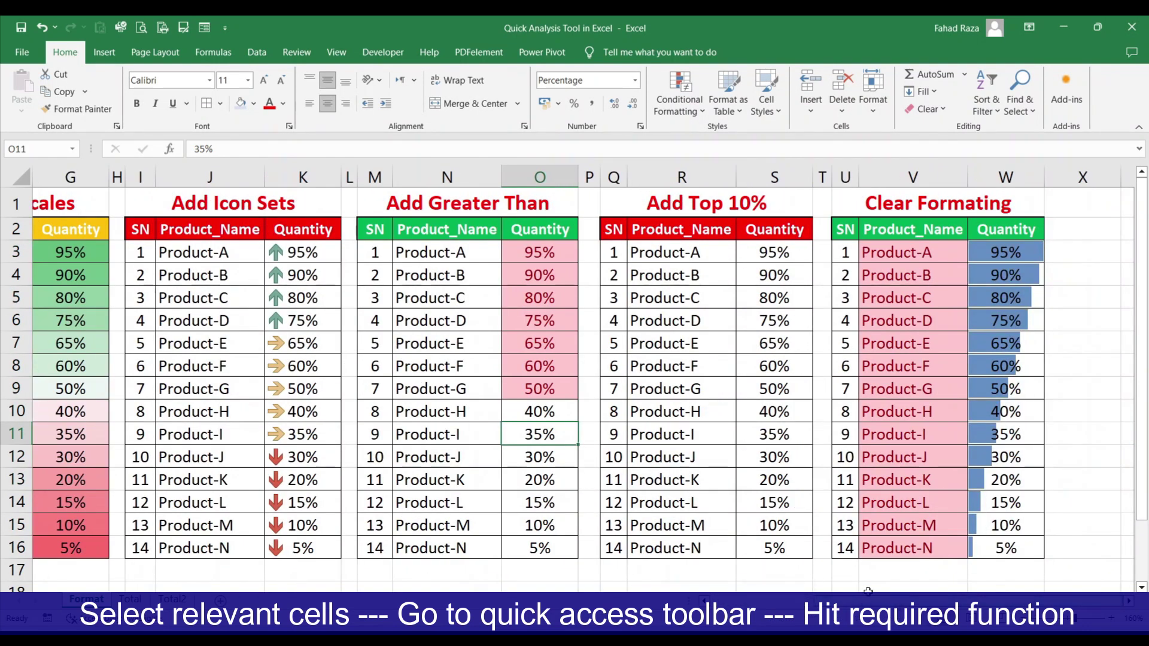
{"action": "left_click_drag", "start_coordinate": [760, 252], "coordinate": [775, 548]}
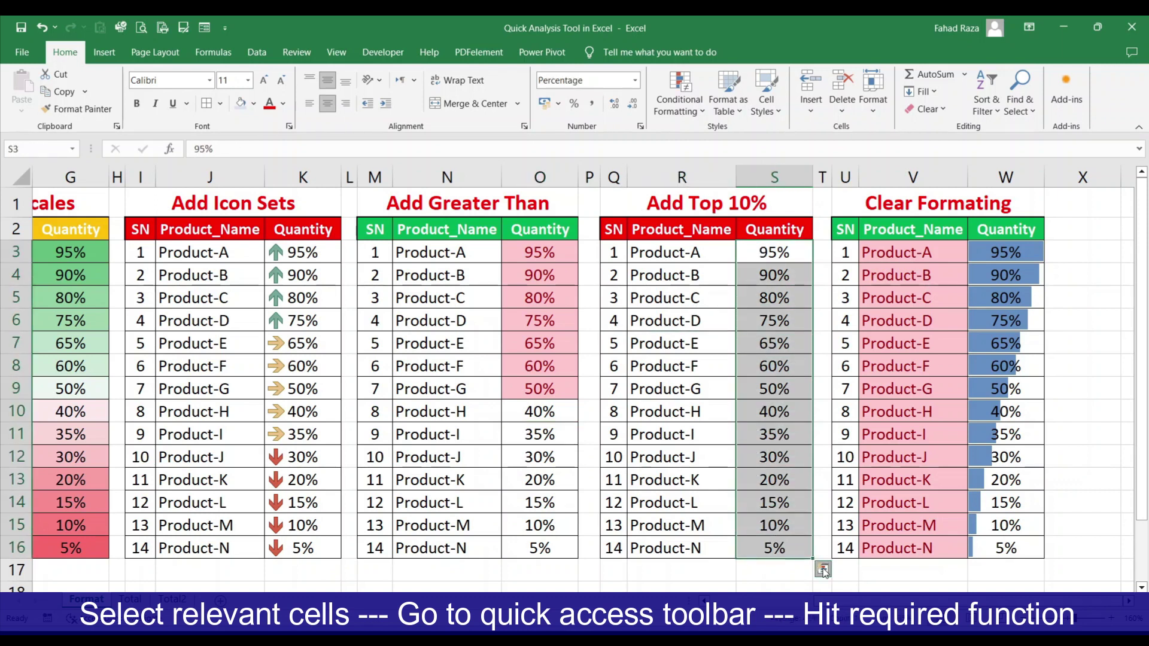
{"action": "left_click", "coordinate": [823, 568]}
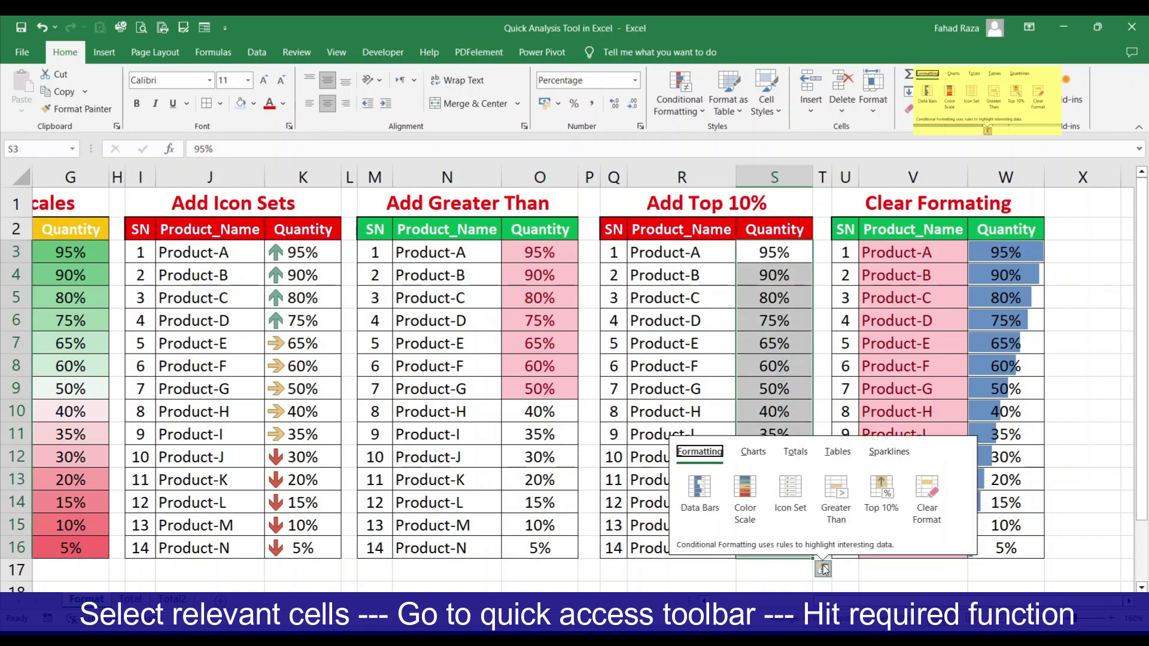
{"action": "left_click", "coordinate": [885, 506]}
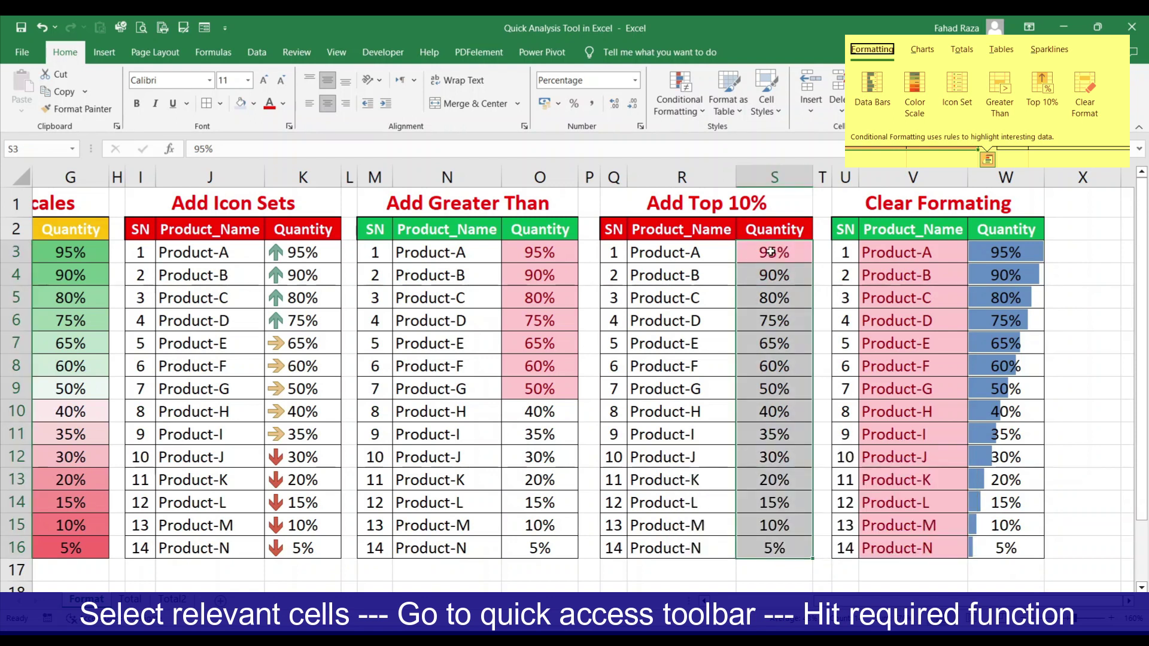
{"action": "left_click", "coordinate": [893, 267]}
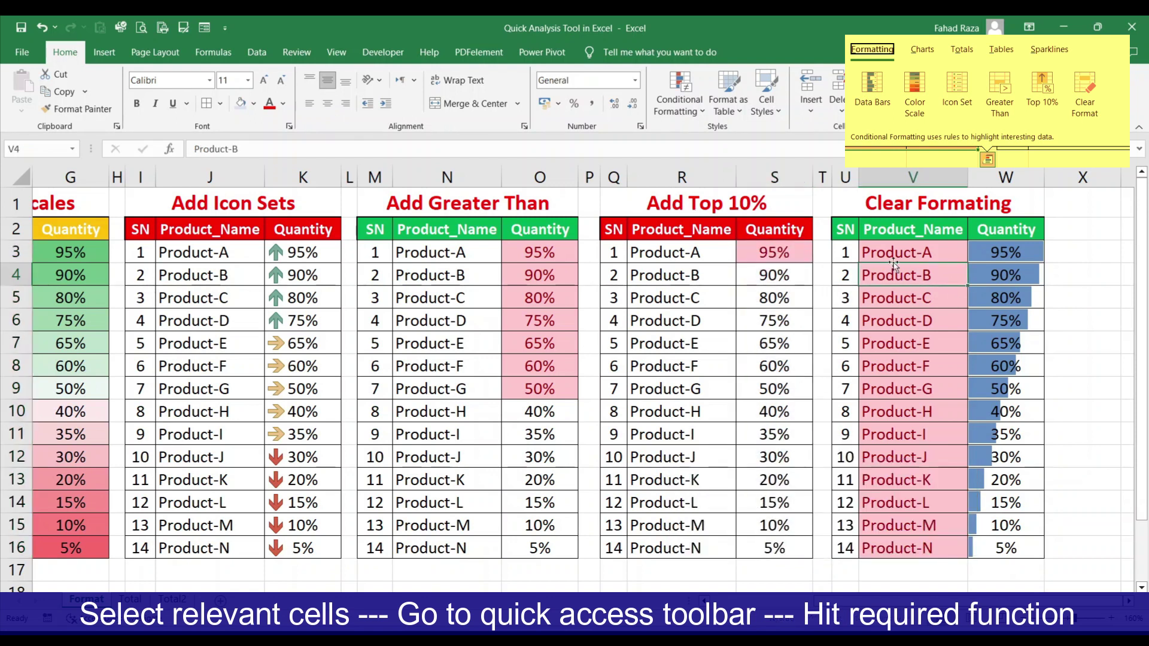
Clear the conditional formatting from U3:W16 in the Clear Formating table using Quick Analysis.
{"action": "left_click_drag", "start_coordinate": [845, 251], "coordinate": [987, 548]}
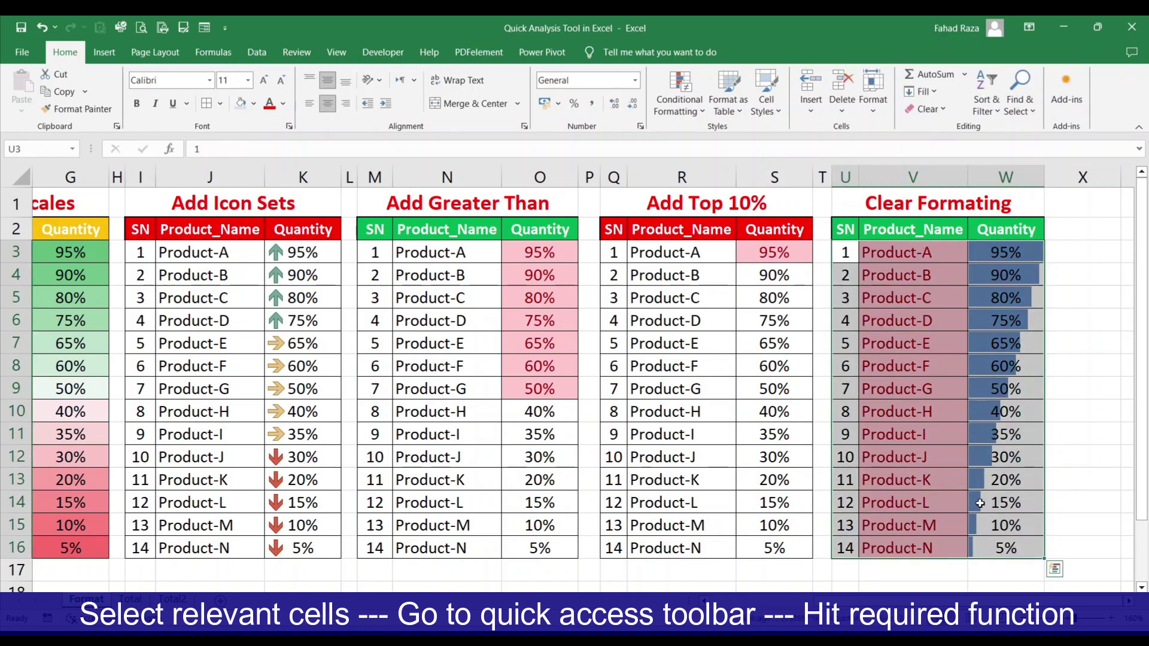
{"action": "left_click", "coordinate": [1054, 569]}
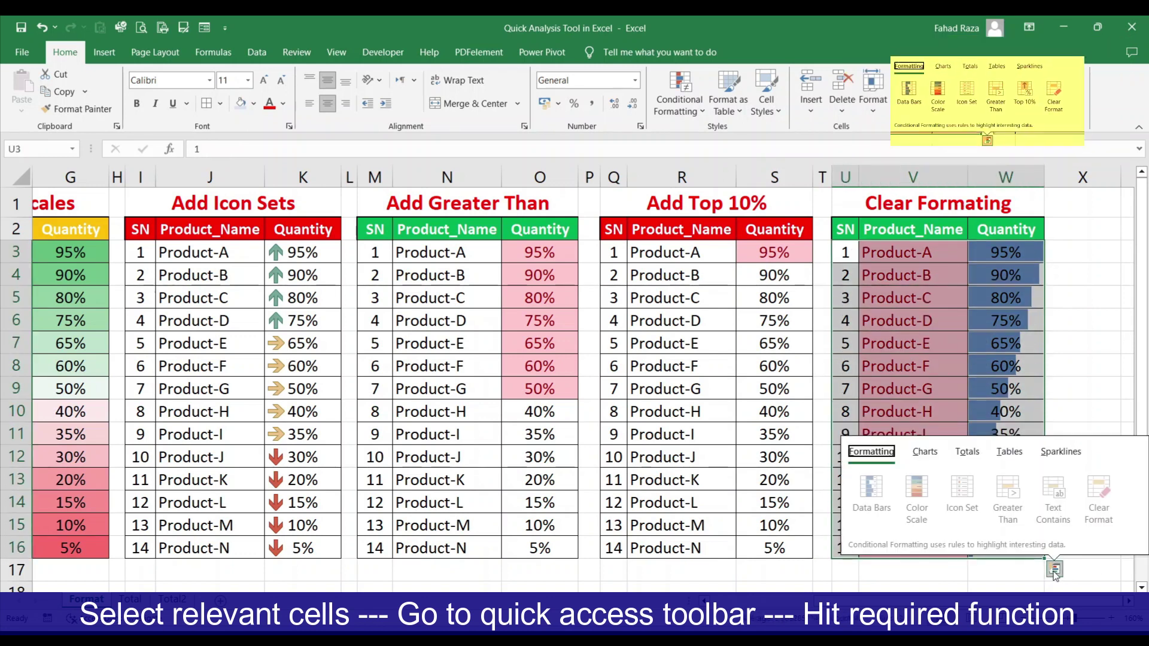
{"action": "left_click", "coordinate": [1100, 508]}
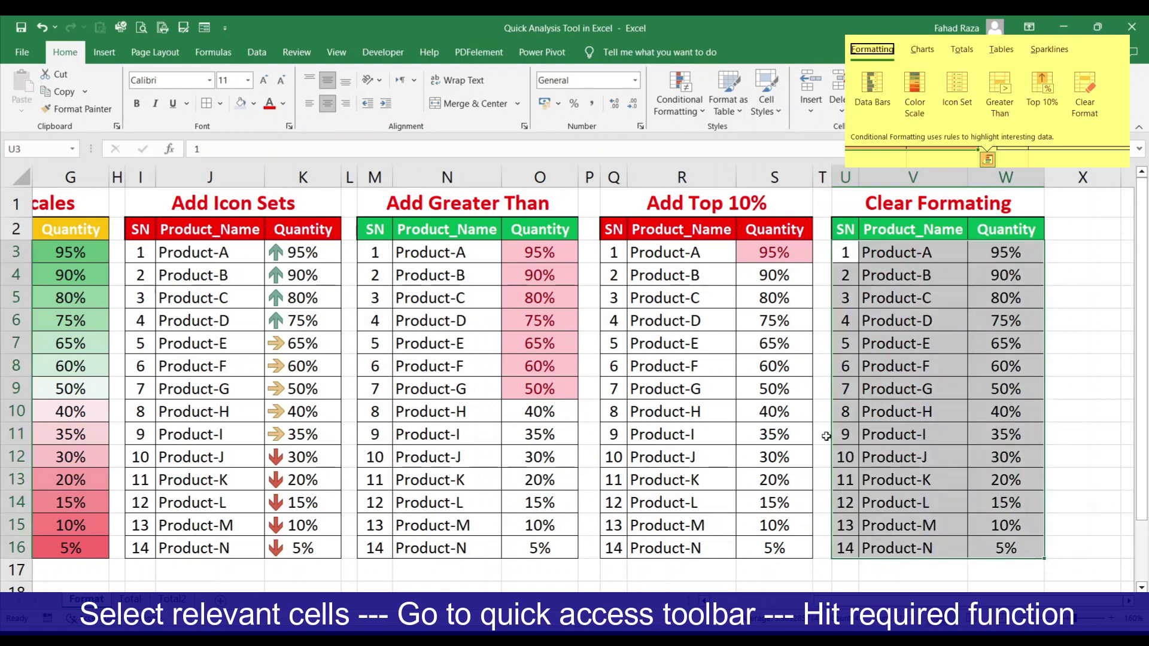
{"action": "left_click", "coordinate": [854, 343]}
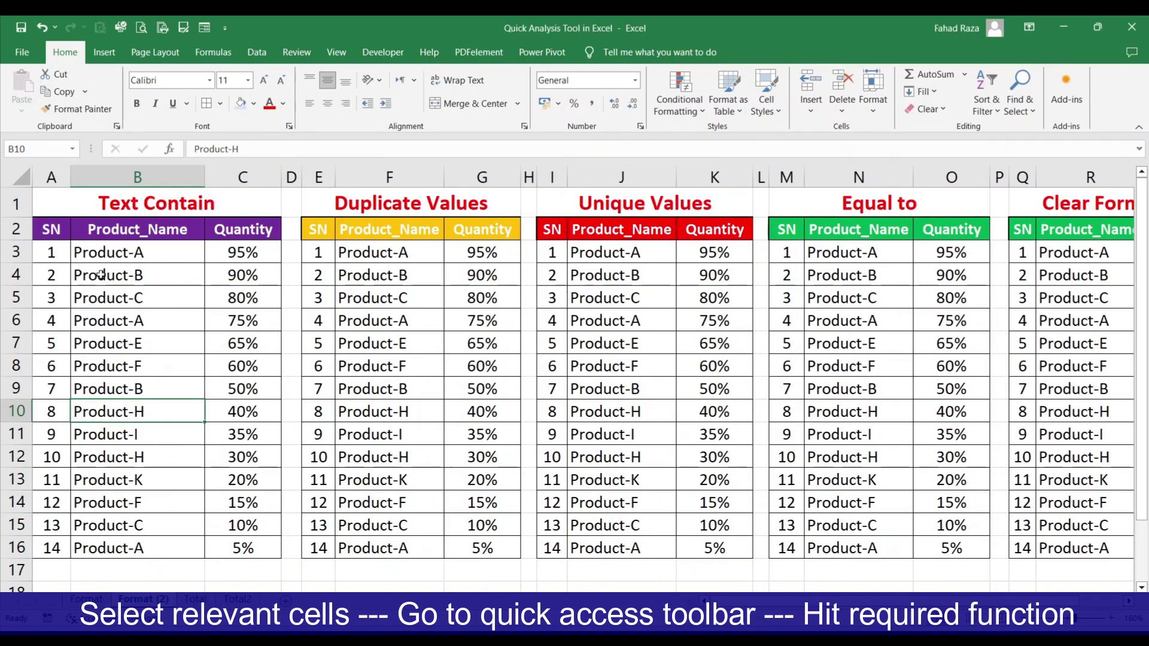
Highlight product names containing the text "A" in B3:B16 of the Text Contain table with light red fill and dark red text.
{"action": "left_click_drag", "start_coordinate": [131, 253], "coordinate": [153, 548]}
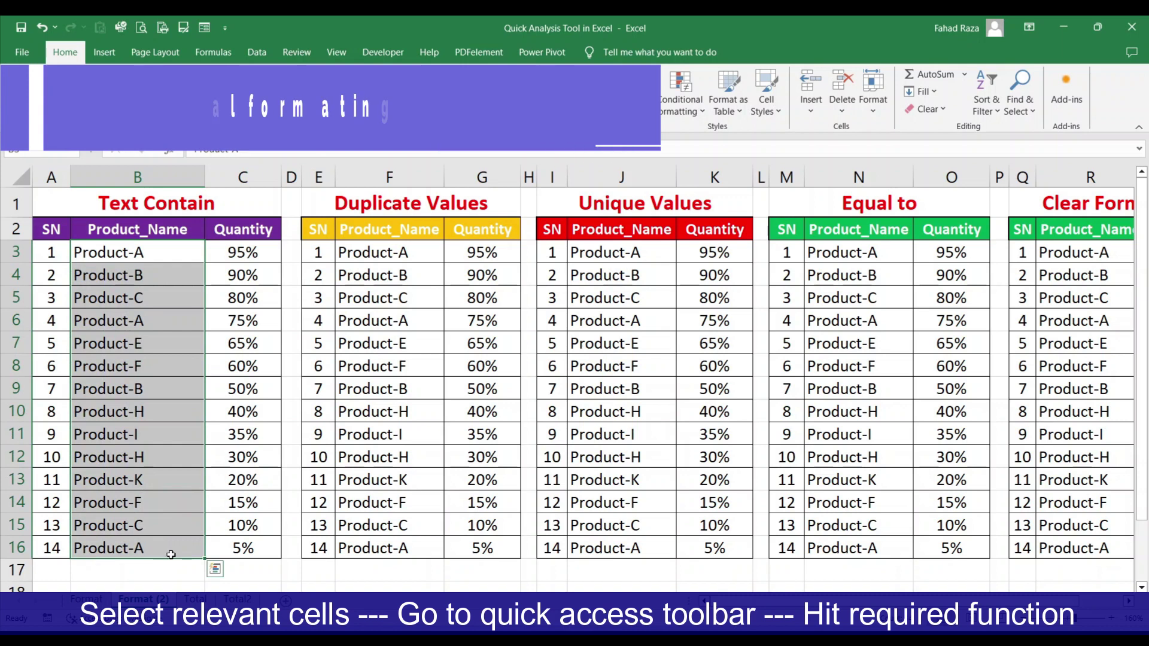
{"action": "left_click", "coordinate": [215, 569]}
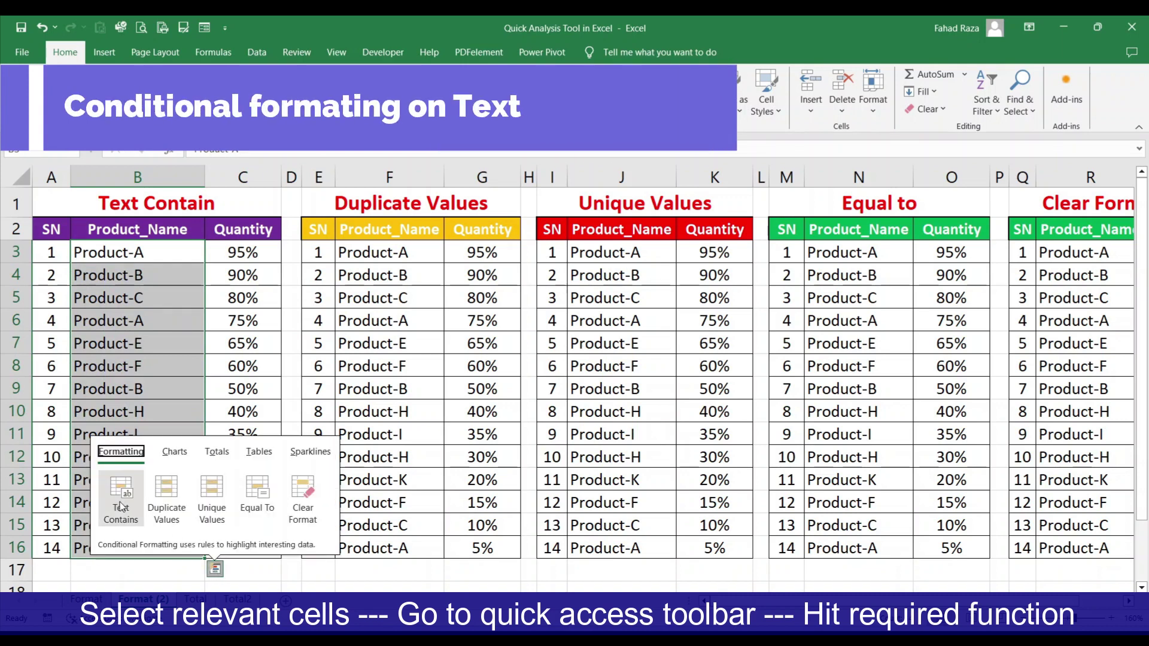
{"action": "left_click", "coordinate": [120, 502]}
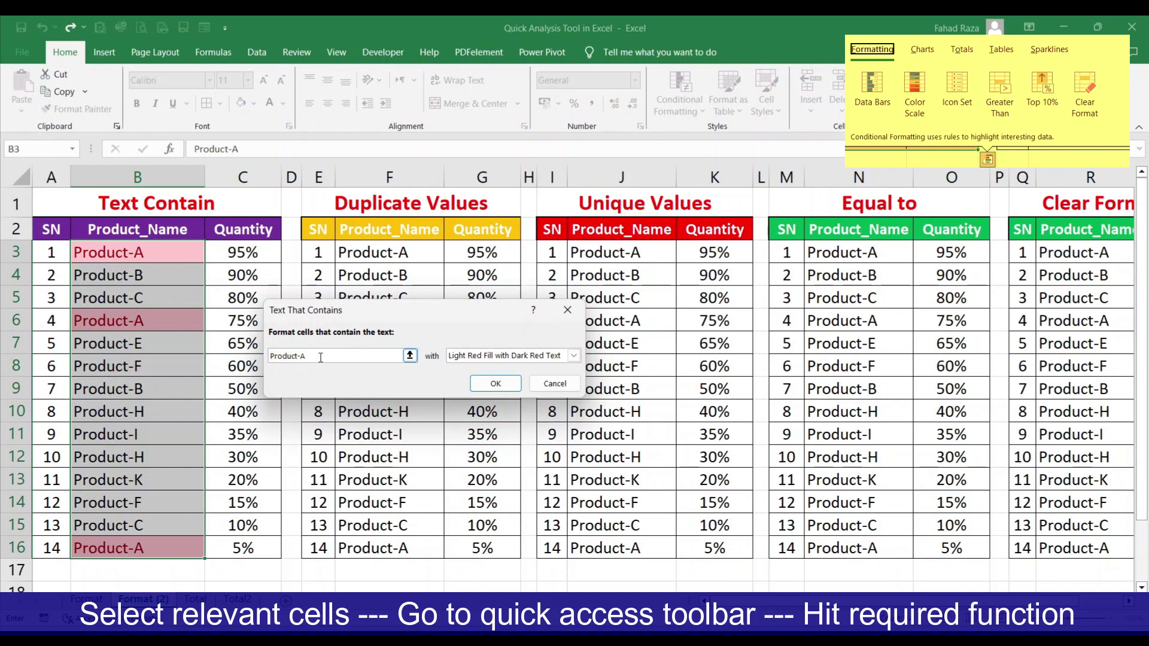
{"action": "left_click_drag", "start_coordinate": [309, 356], "coordinate": [240, 358]}
{"action": "type", "text": "A"}
{"action": "left_click", "coordinate": [496, 384]}
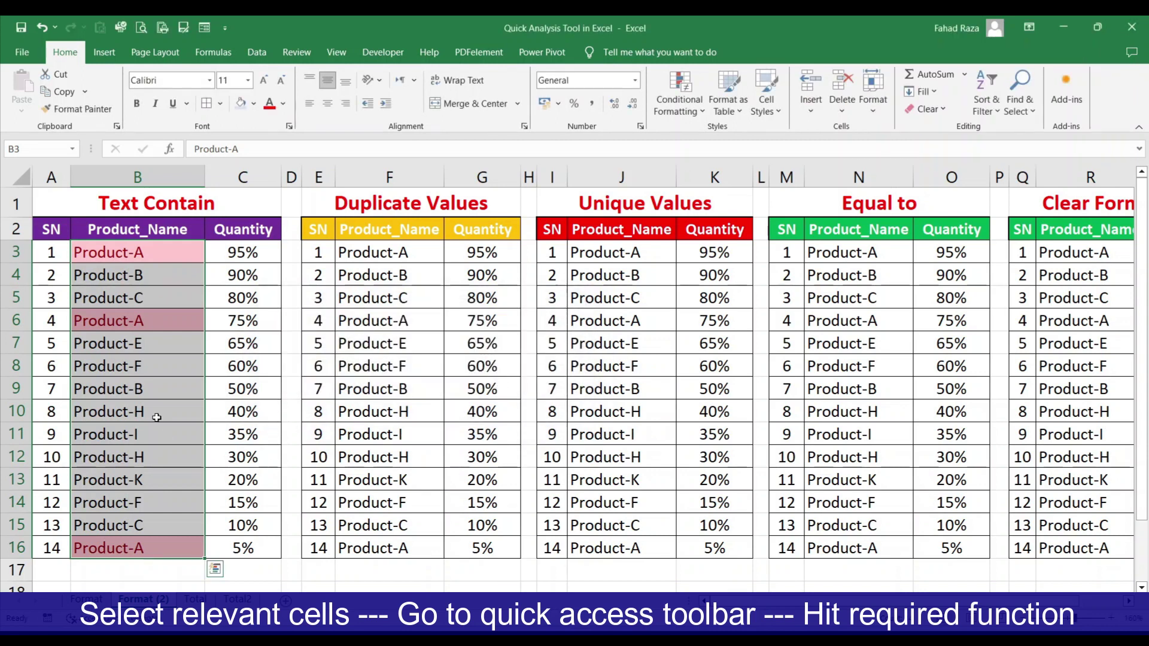
Add a second text-contains rule to B3:B16 that highlights product names containing "B" in light red.
{"action": "left_click", "coordinate": [215, 569]}
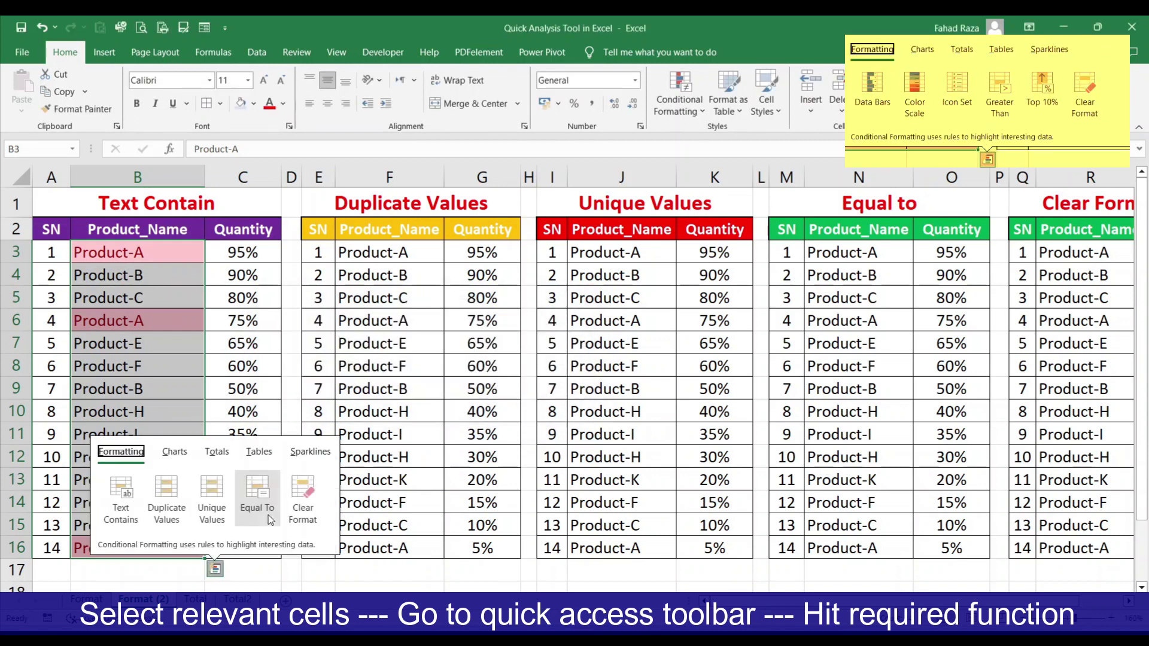
{"action": "left_click", "coordinate": [121, 500]}
{"action": "type", "text": "B"}
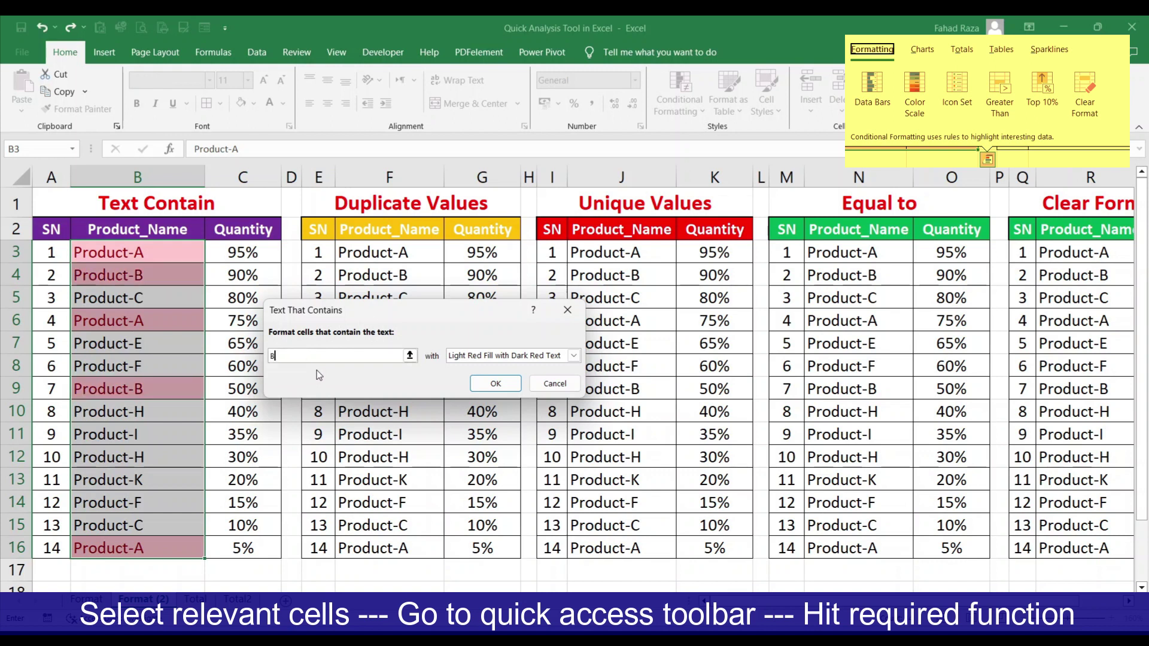
{"action": "left_click", "coordinate": [505, 391]}
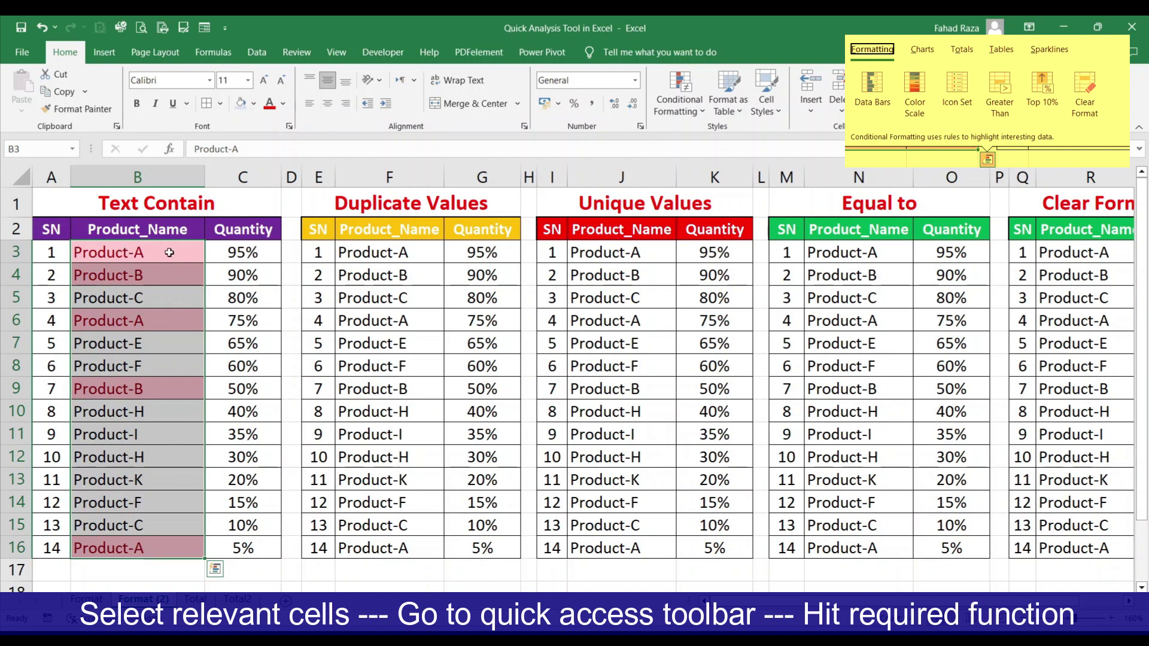
{"action": "left_click", "coordinate": [171, 292]}
Highlight the duplicate product names in F3:F16 of the Duplicate Values table using Quick Analysis.
{"action": "left_click_drag", "start_coordinate": [390, 261], "coordinate": [392, 531]}
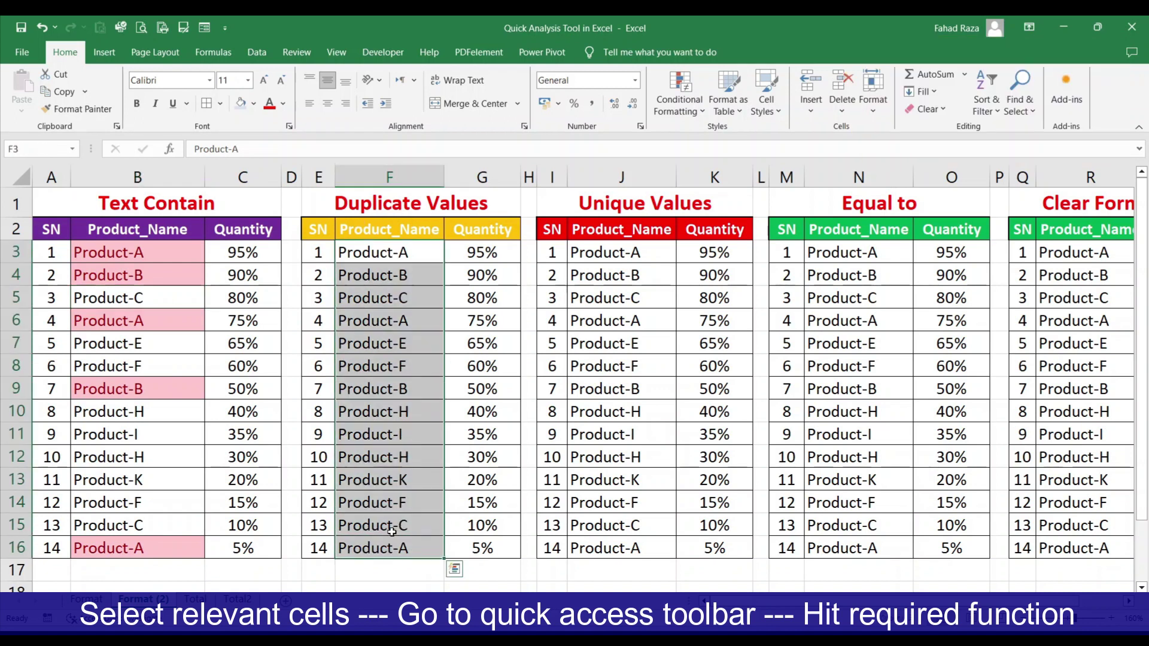
{"action": "left_click", "coordinate": [454, 569]}
{"action": "left_click", "coordinate": [407, 502]}
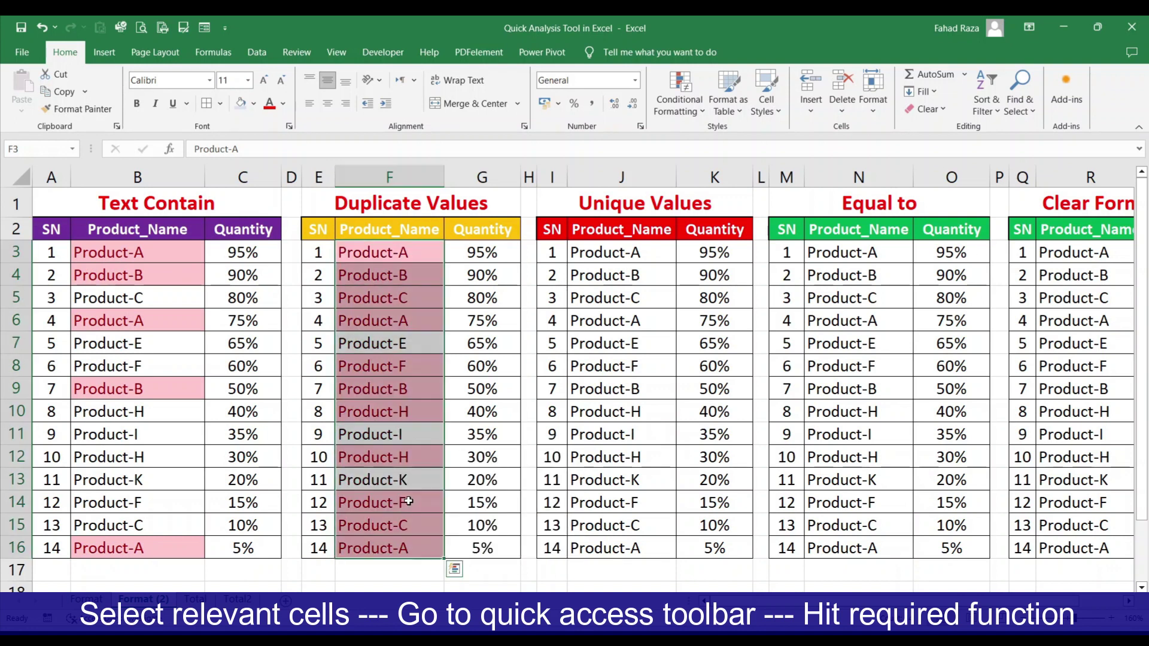
{"action": "left_click", "coordinate": [396, 492]}
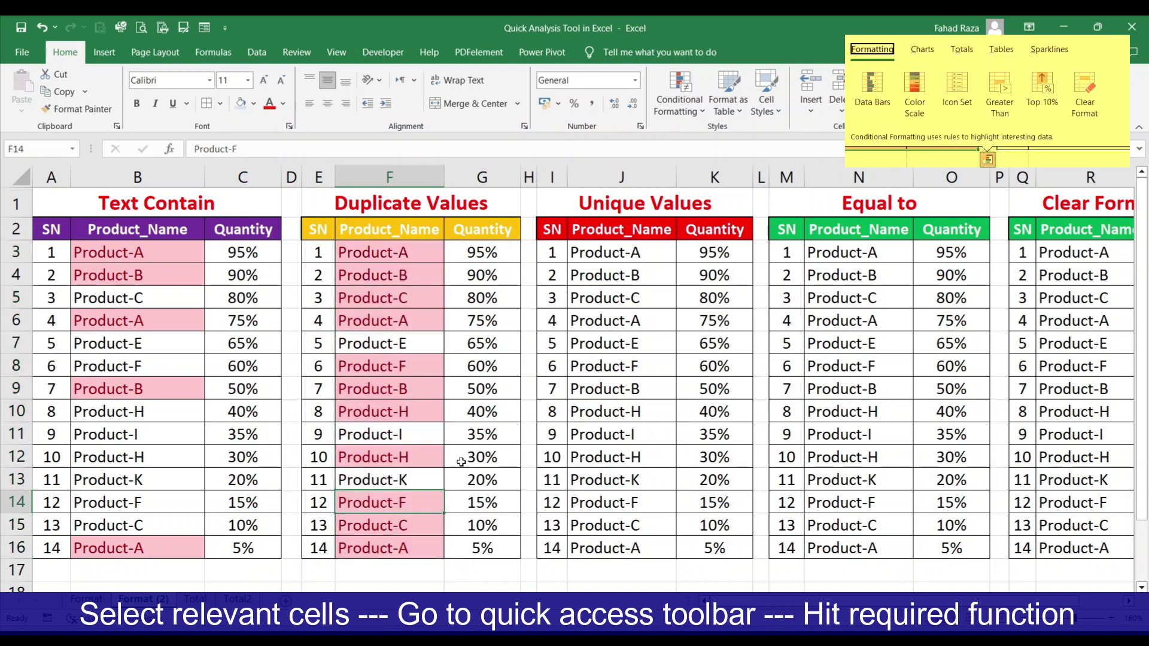
Highlight the unique product names in J3:J16 of the Unique Values table using Quick Analysis.
{"action": "left_click_drag", "start_coordinate": [629, 256], "coordinate": [637, 553]}
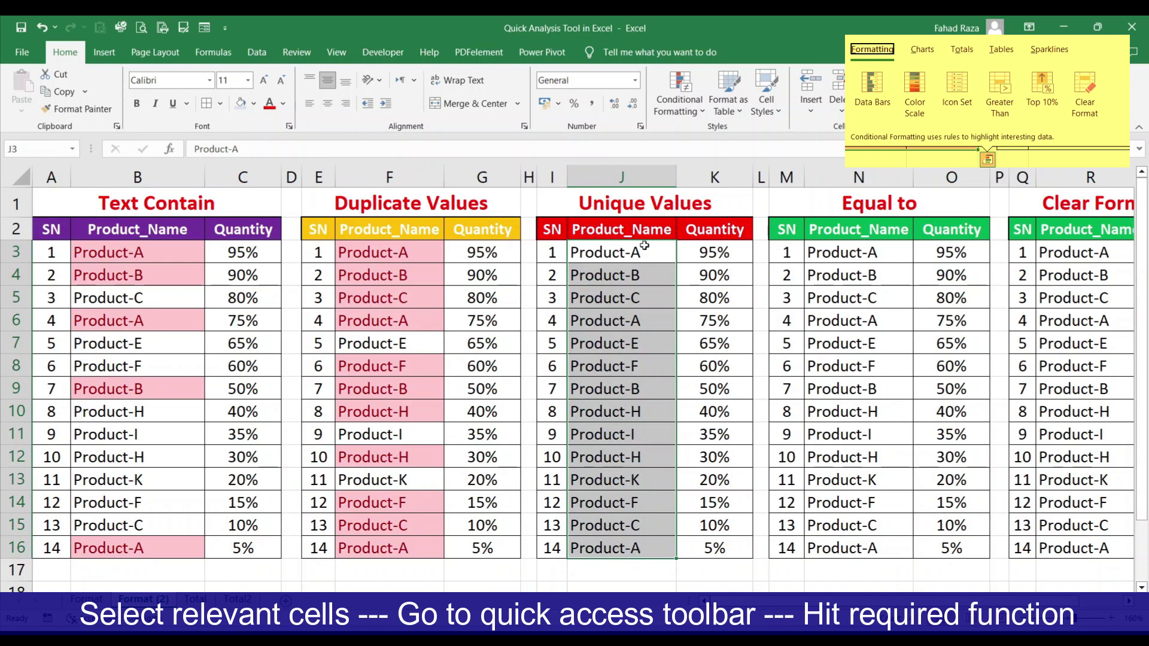
{"action": "left_click", "coordinate": [687, 569]}
{"action": "left_click", "coordinate": [688, 516]}
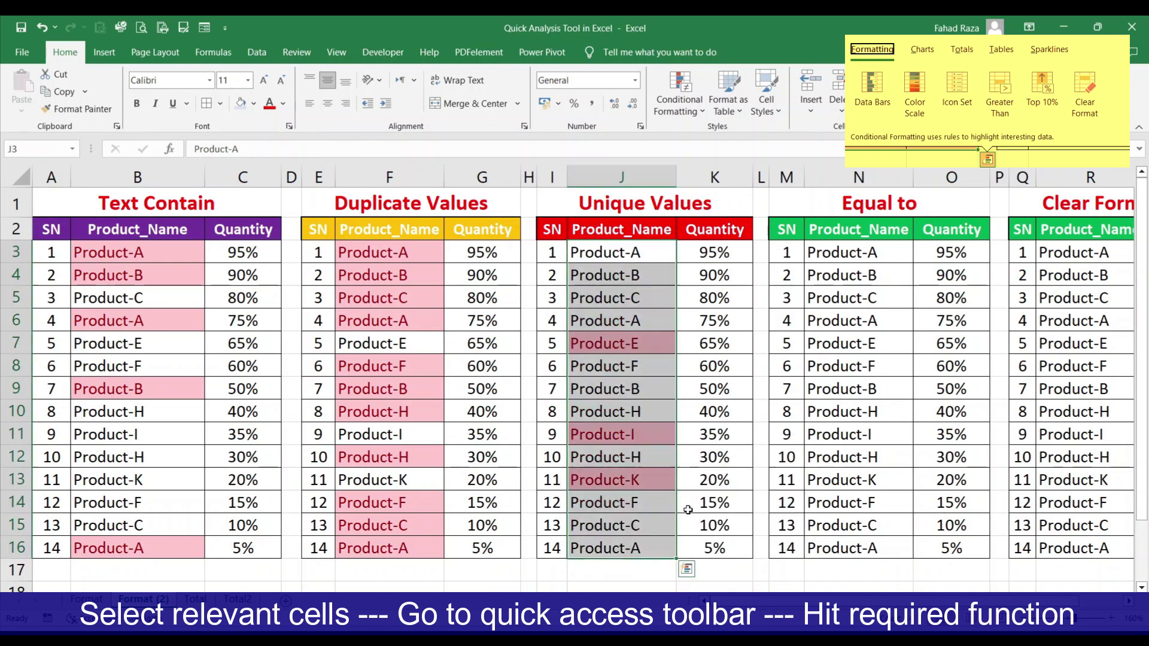
{"action": "left_click", "coordinate": [634, 339]}
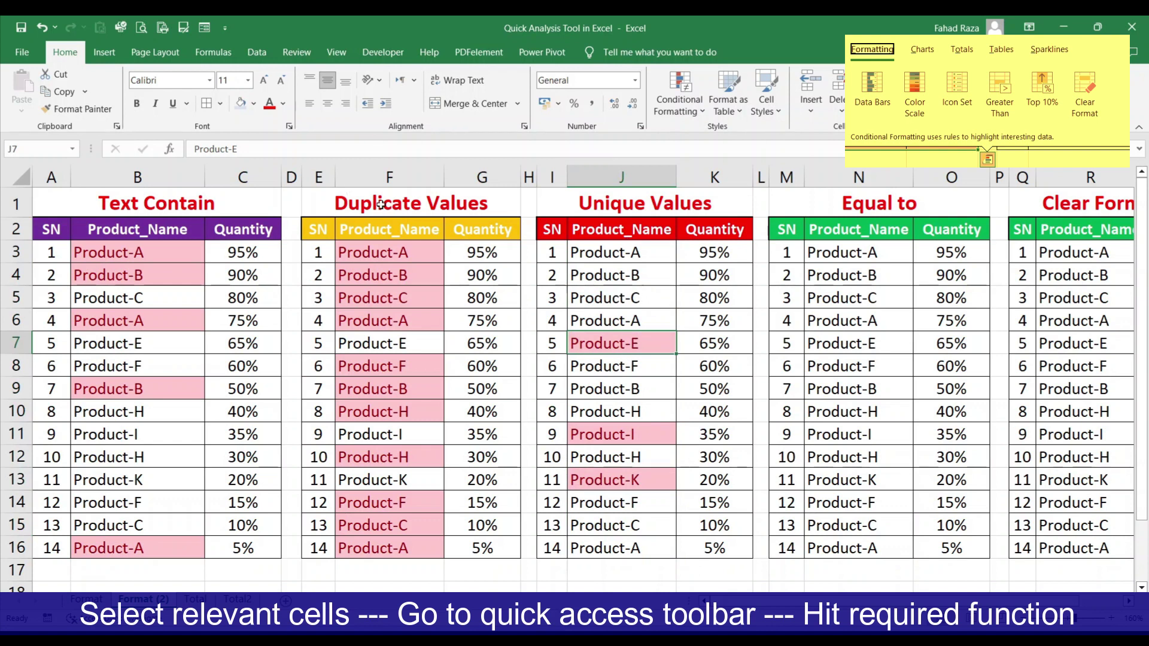
Highlight product names equal to "Product-H" in N3:N16 of the Equal to table with light red fill and dark red text.
{"action": "left_click_drag", "start_coordinate": [859, 252], "coordinate": [842, 542]}
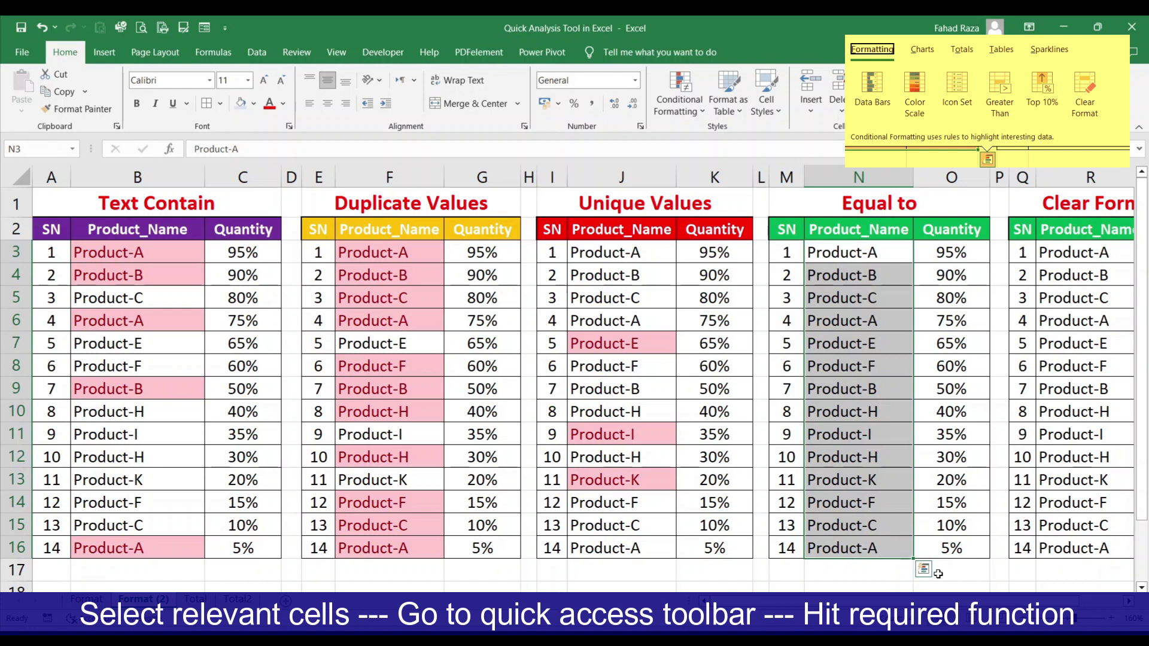
{"action": "left_click", "coordinate": [925, 569]}
{"action": "left_click", "coordinate": [965, 498]}
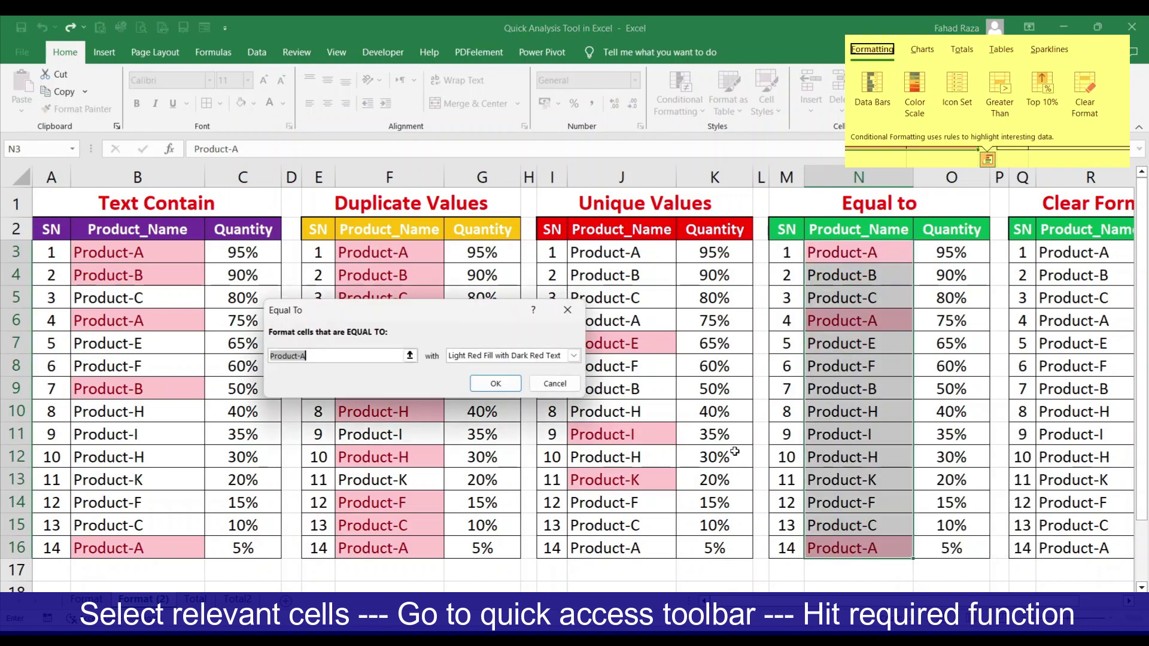
{"action": "left_click", "coordinate": [337, 354]}
{"action": "key", "text": "Left"}
{"action": "key", "text": "shift+Right"}
{"action": "type", "text": "H"}
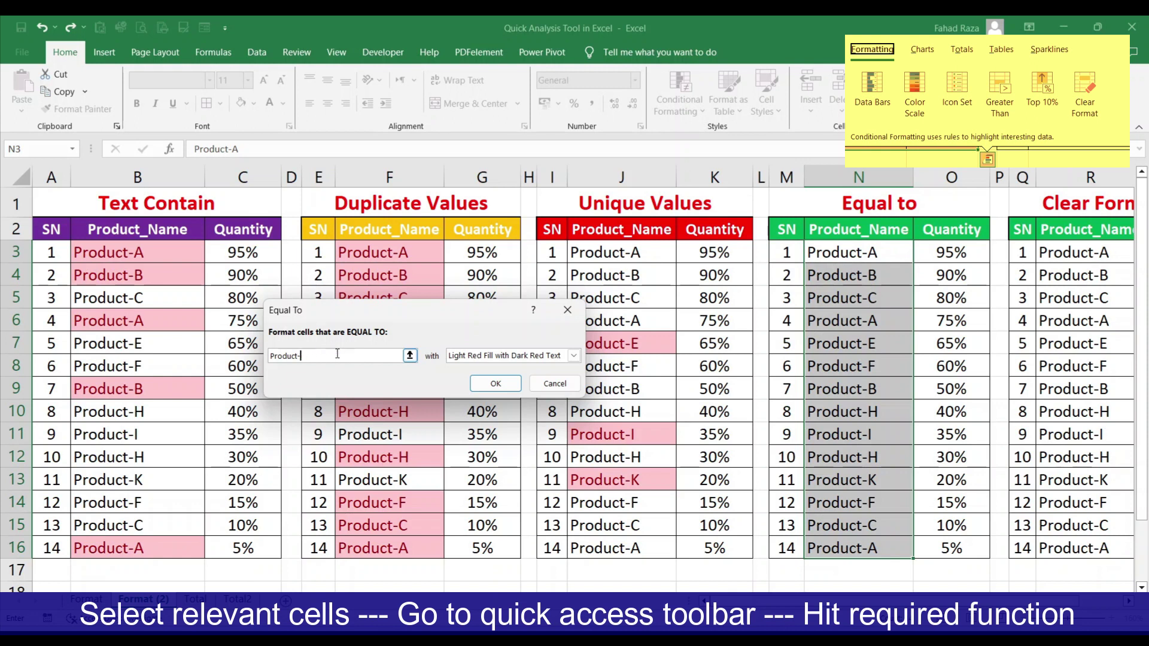
{"action": "type", "text": "H"}
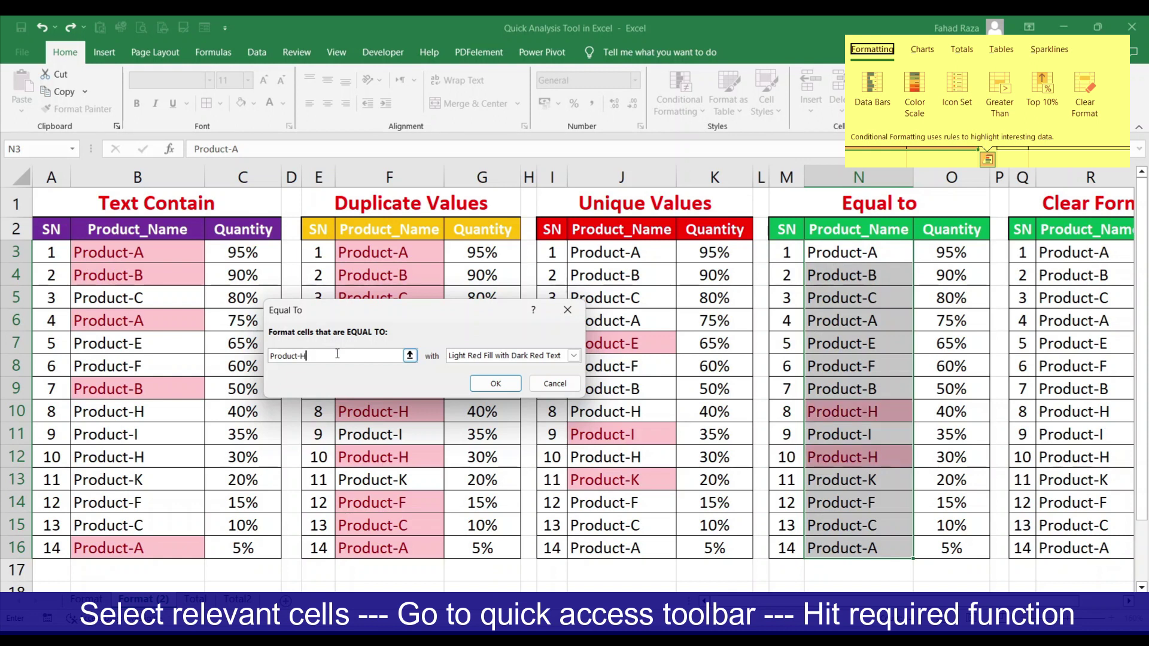
{"action": "left_click", "coordinate": [496, 383]}
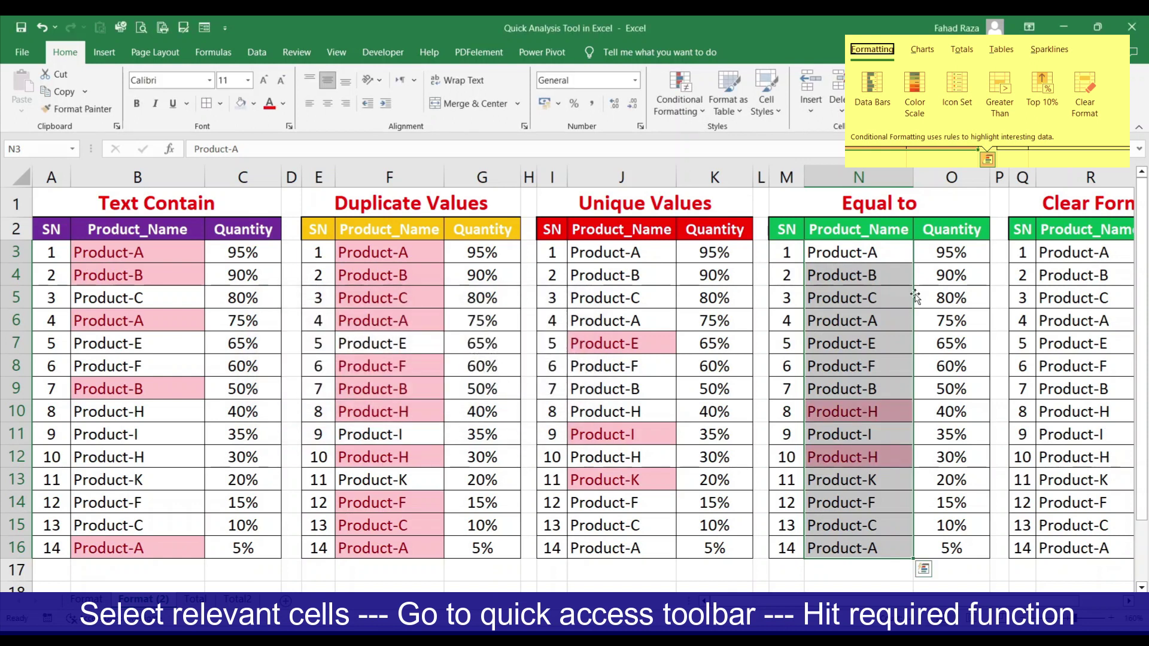
{"action": "left_click", "coordinate": [869, 456]}
{"action": "scroll", "coordinate": [569, 377], "scroll_direction": "right", "scroll_amount": 3}
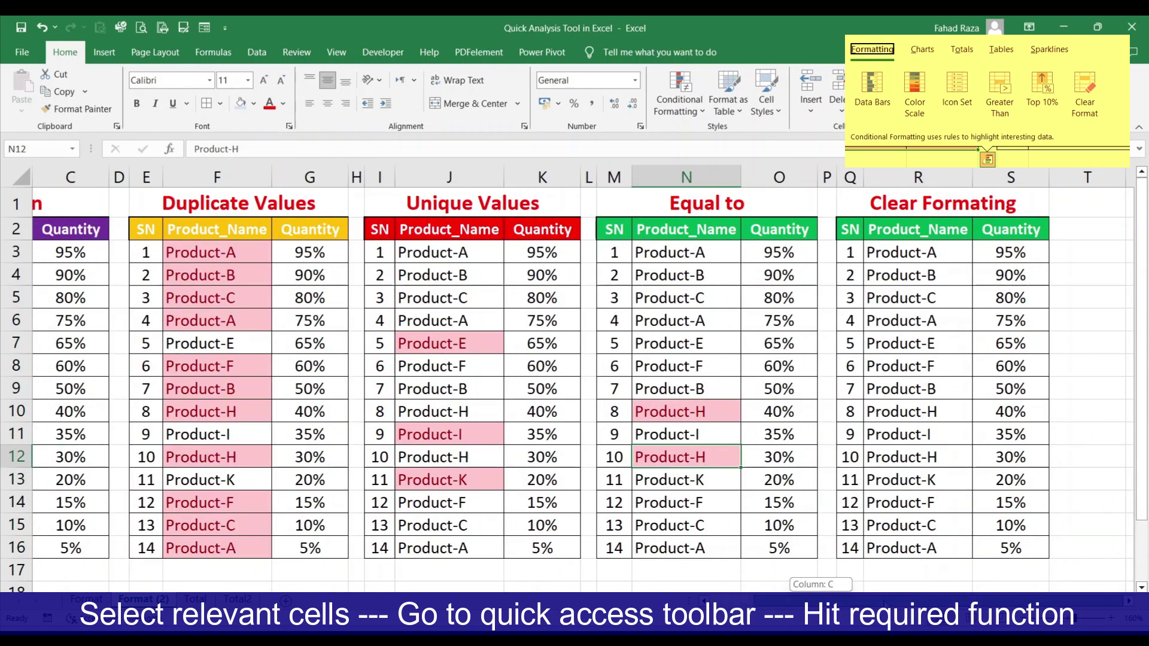
{"action": "left_click", "coordinate": [871, 294]}
{"action": "left_click", "coordinate": [889, 359]}
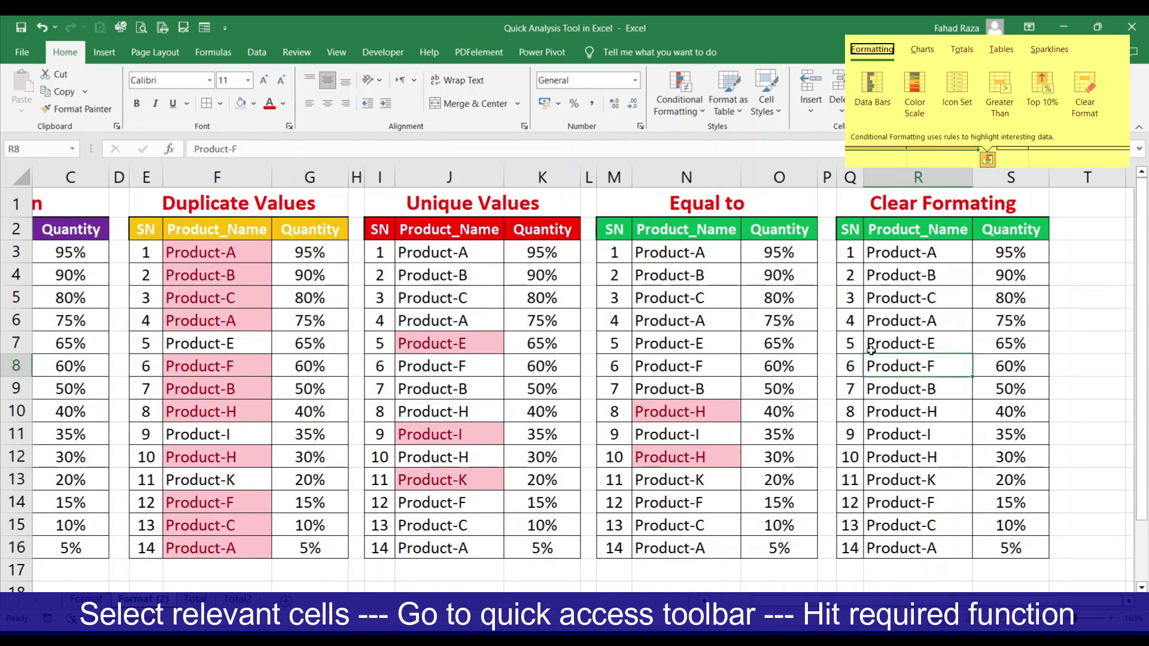
Apply a Quick Analysis color scale to the quantities in S3:S16 of the Clear Formating table.
{"action": "left_click", "coordinate": [618, 383]}
{"action": "left_click", "coordinate": [908, 254]}
{"action": "left_click_drag", "start_coordinate": [1011, 254], "coordinate": [1001, 541]}
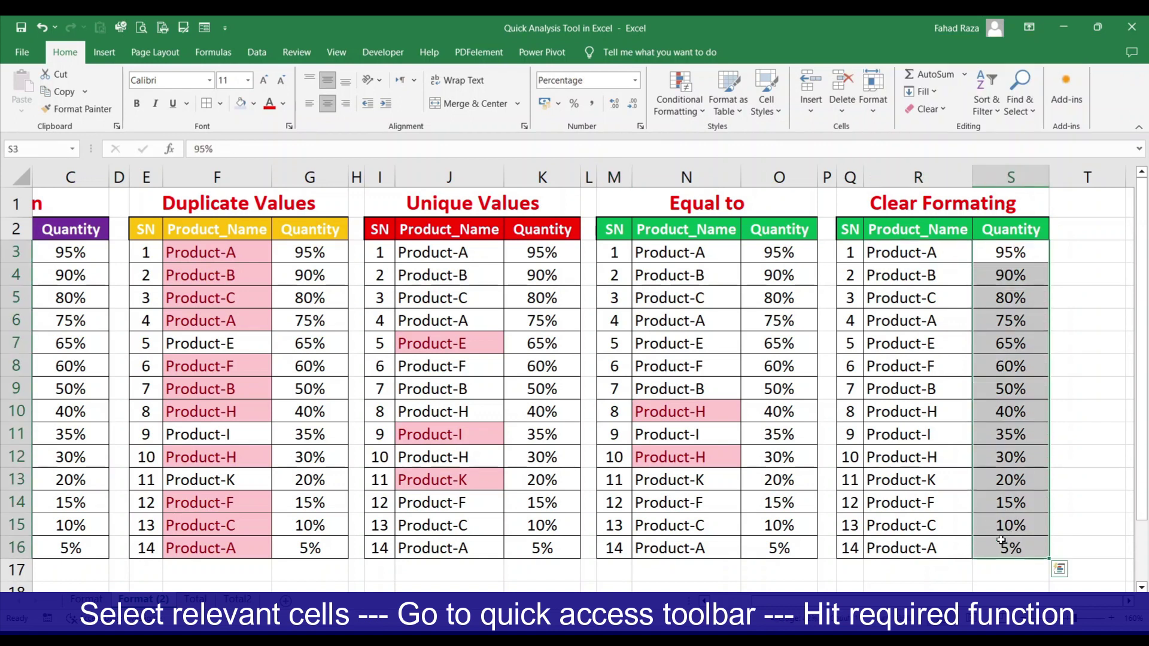
{"action": "left_click", "coordinate": [1059, 569]}
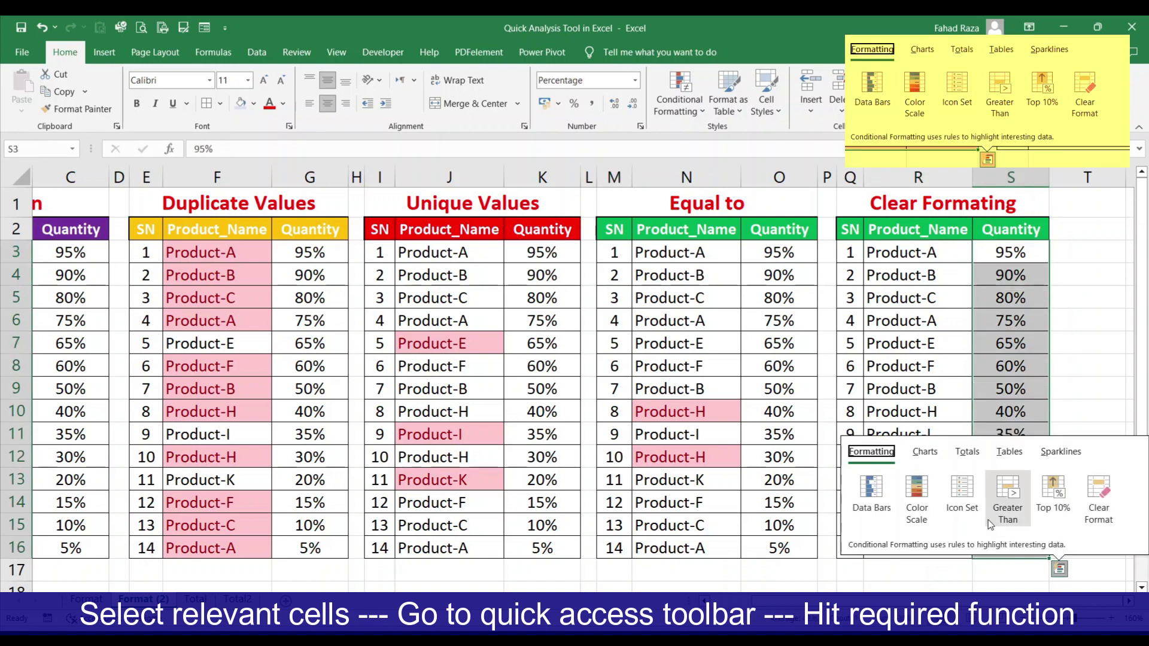
{"action": "left_click", "coordinate": [924, 512]}
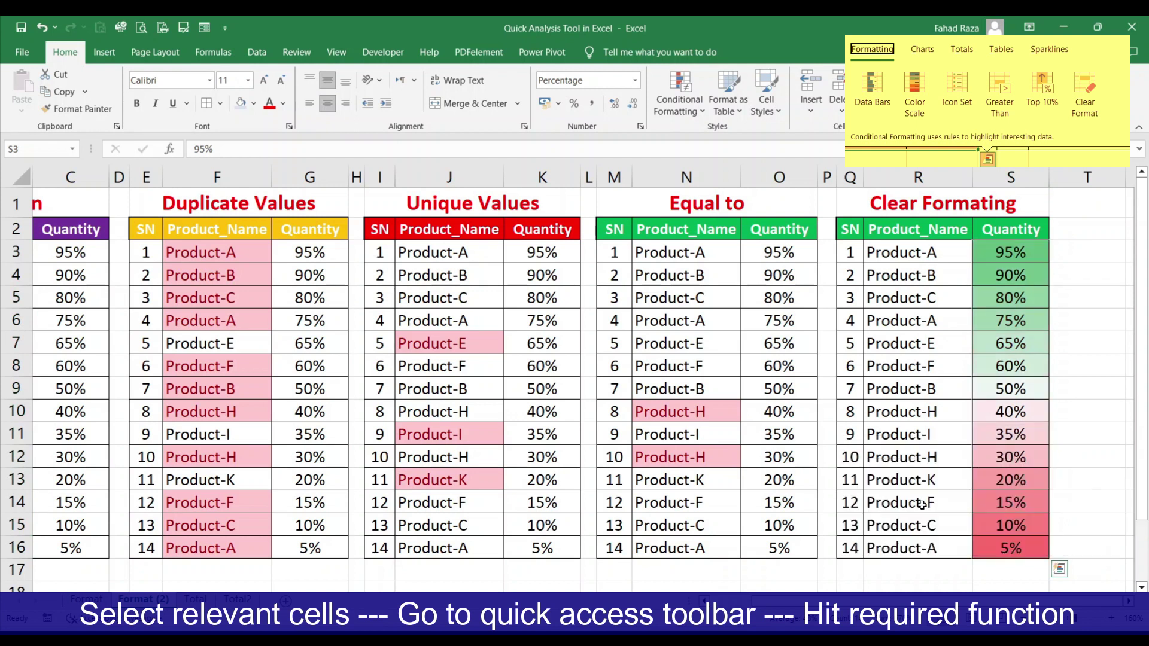
Highlight the duplicate product names in R3:R16 of the Clear Formating table using Quick Analysis.
{"action": "left_click_drag", "start_coordinate": [916, 252], "coordinate": [958, 553]}
{"action": "left_click", "coordinate": [987, 569]}
{"action": "left_click", "coordinate": [987, 569]}
{"action": "left_click", "coordinate": [987, 570]}
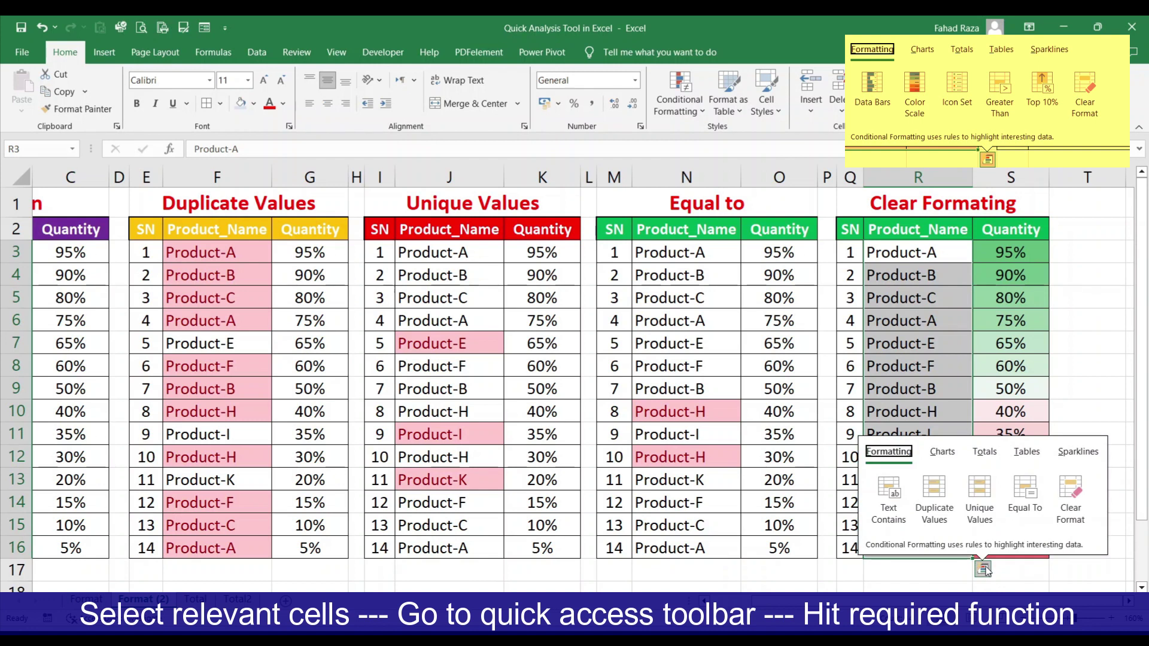
{"action": "left_click", "coordinate": [933, 499]}
{"action": "left_click", "coordinate": [840, 440]}
Clear all conditional formatting from Q3:S16 of the Clear Formating table using Quick Analysis.
{"action": "left_click_drag", "start_coordinate": [858, 252], "coordinate": [1021, 552]}
{"action": "left_click", "coordinate": [1059, 569]}
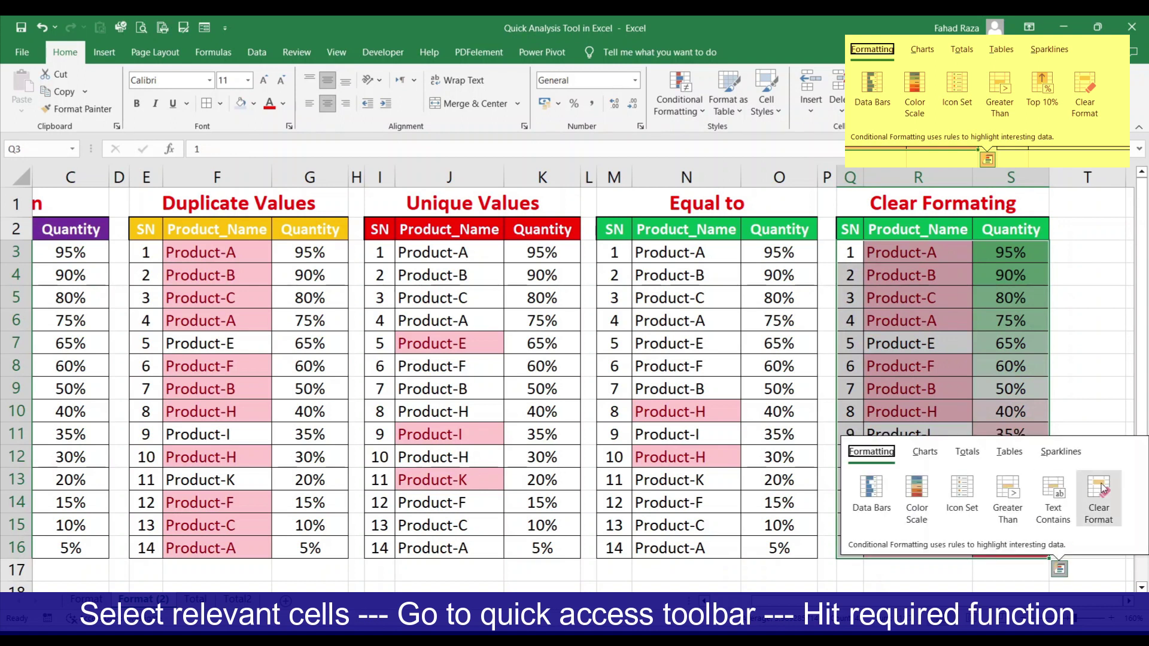
{"action": "left_click", "coordinate": [1097, 496]}
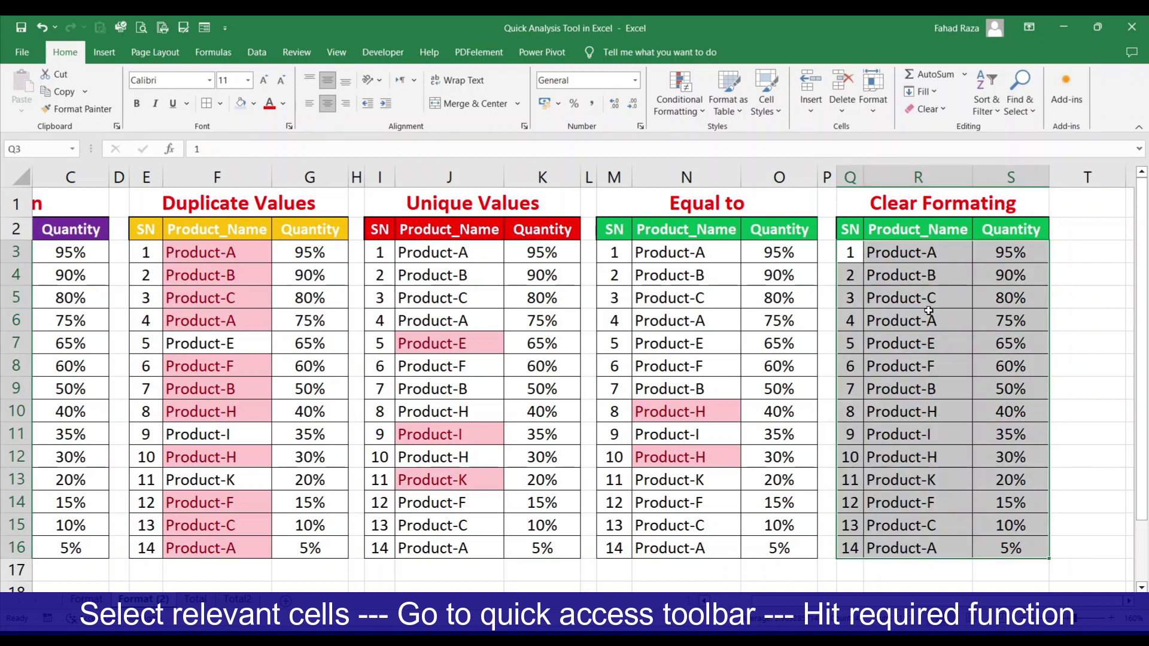
{"action": "left_click", "coordinate": [931, 341]}
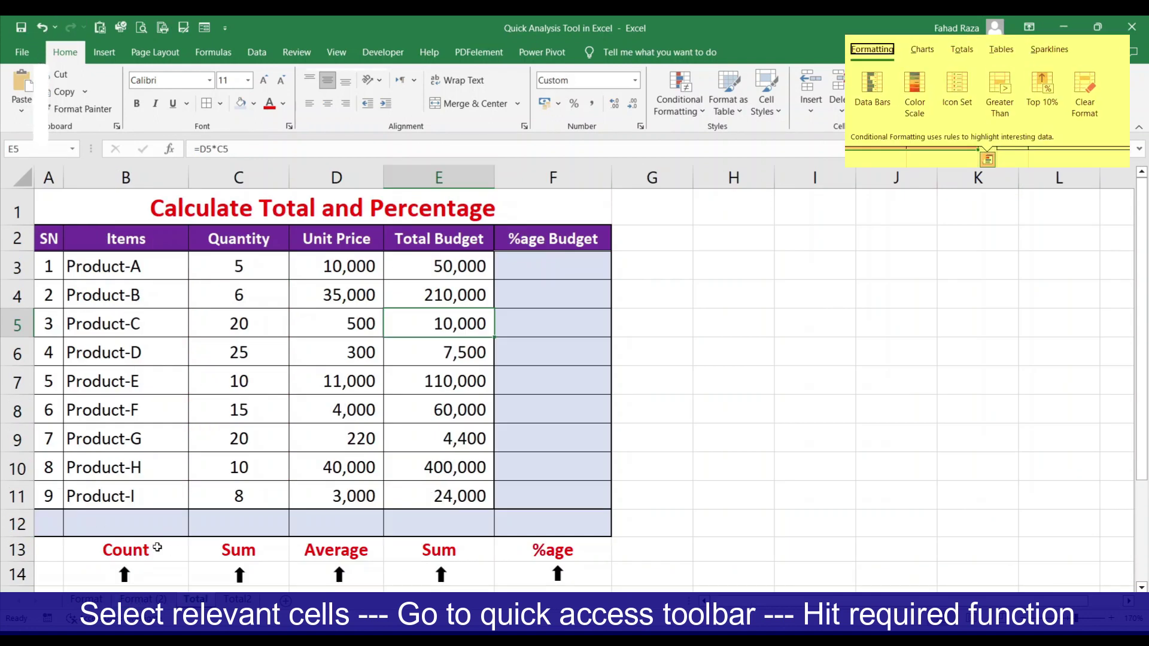
On the Total sheet, add a Quick Analysis count of the items in B3:B11 to the row below.
{"action": "left_click_drag", "start_coordinate": [139, 274], "coordinate": [139, 498]}
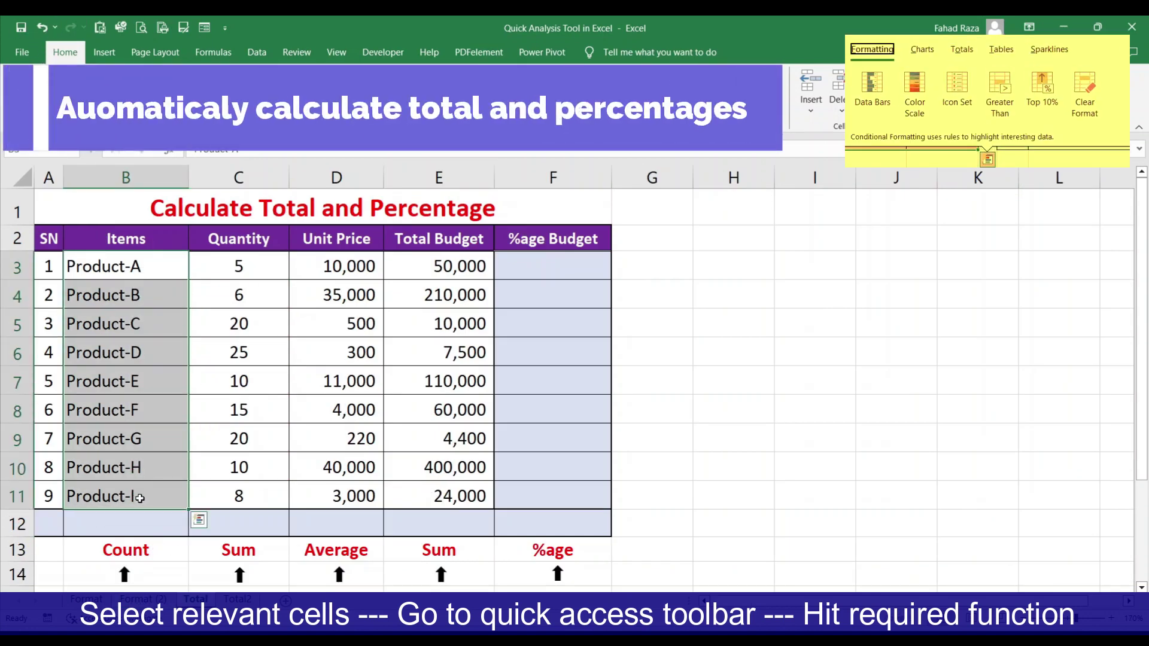
{"action": "left_click", "coordinate": [199, 520]}
{"action": "left_click", "coordinate": [201, 404]}
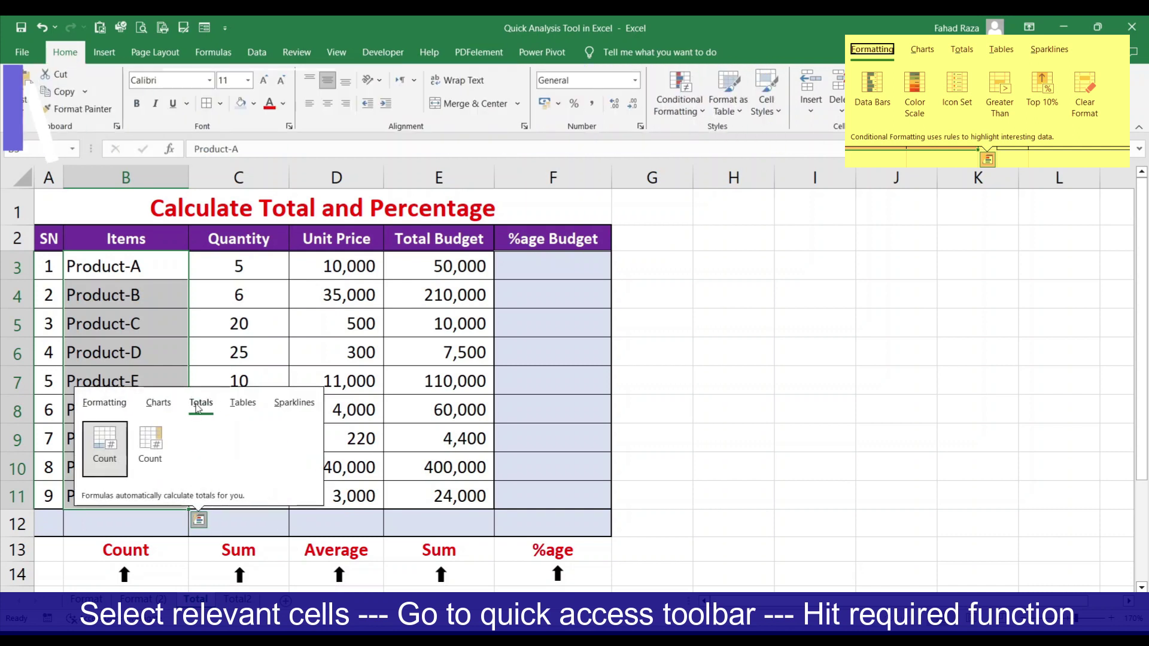
{"action": "left_click", "coordinate": [103, 449]}
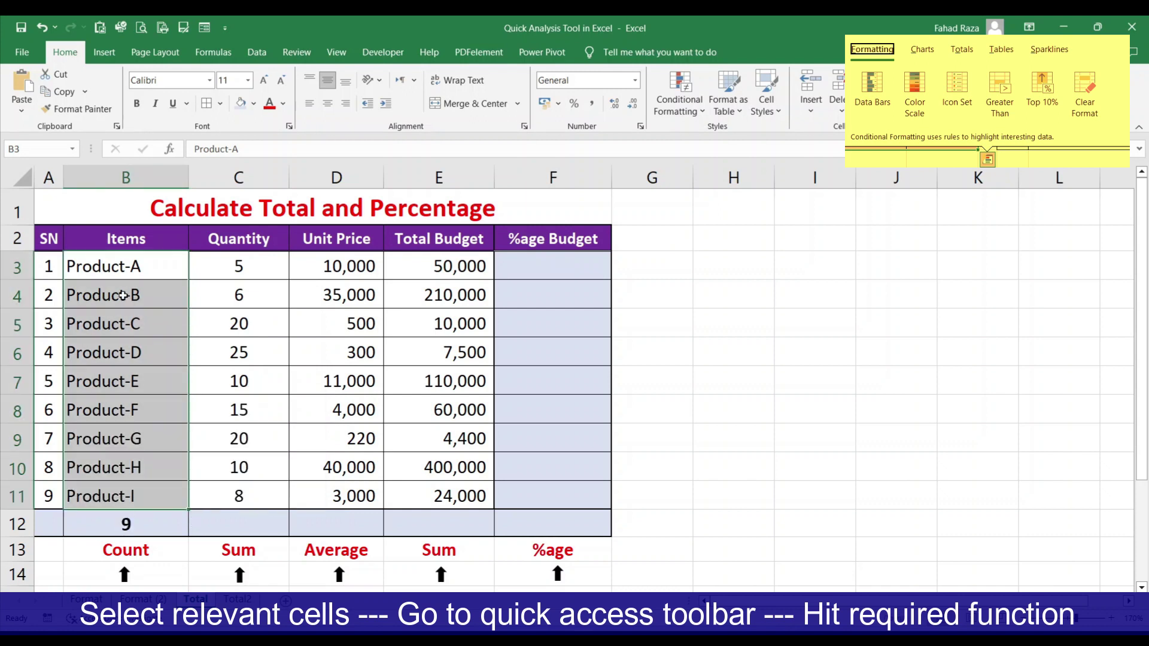
Add a Quick Analysis sum of the quantities in C3:C11 to C12.
{"action": "left_click", "coordinate": [256, 308]}
{"action": "left_click_drag", "start_coordinate": [246, 263], "coordinate": [245, 497]}
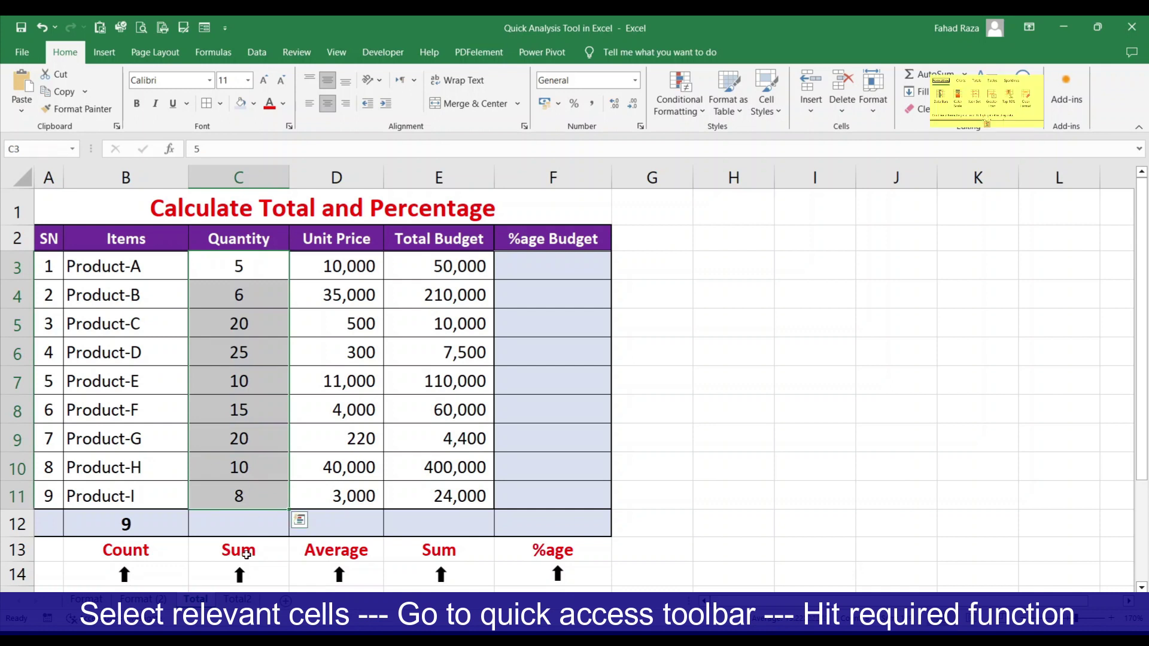
{"action": "left_click", "coordinate": [299, 520]}
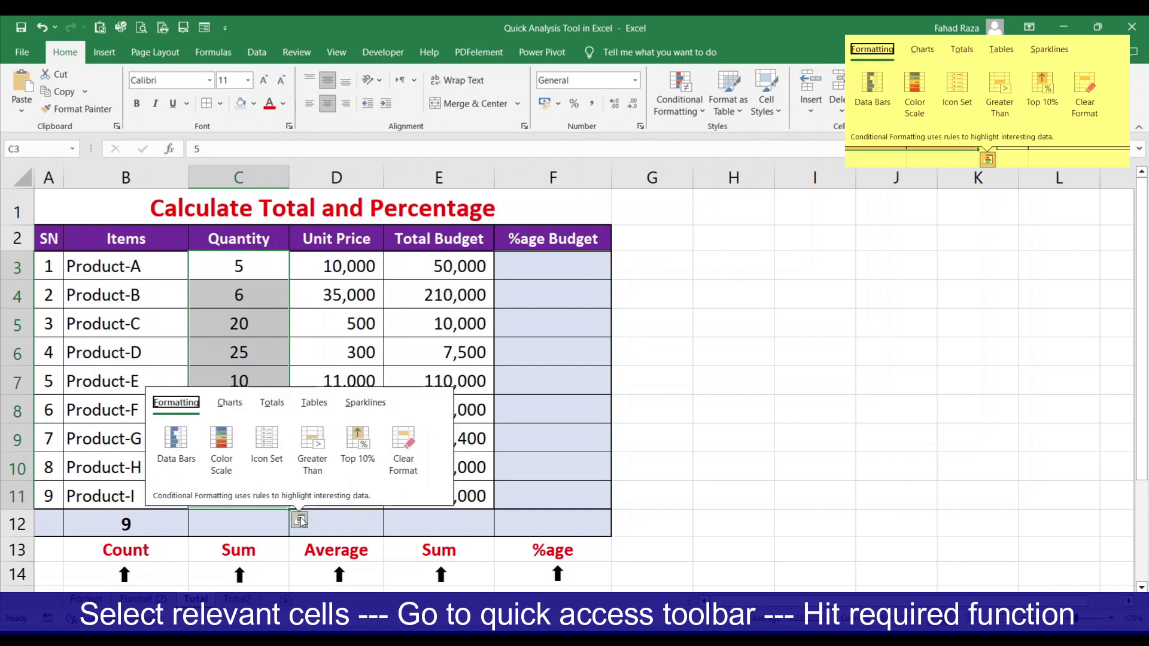
{"action": "left_click", "coordinate": [268, 407]}
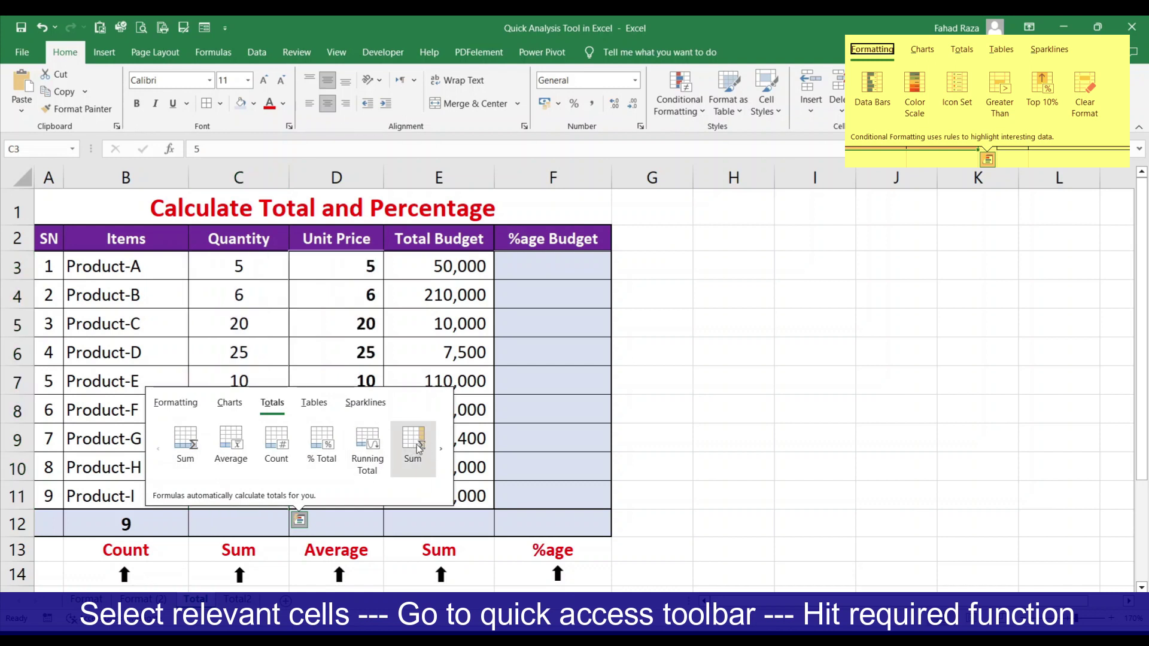
{"action": "left_click", "coordinate": [441, 450]}
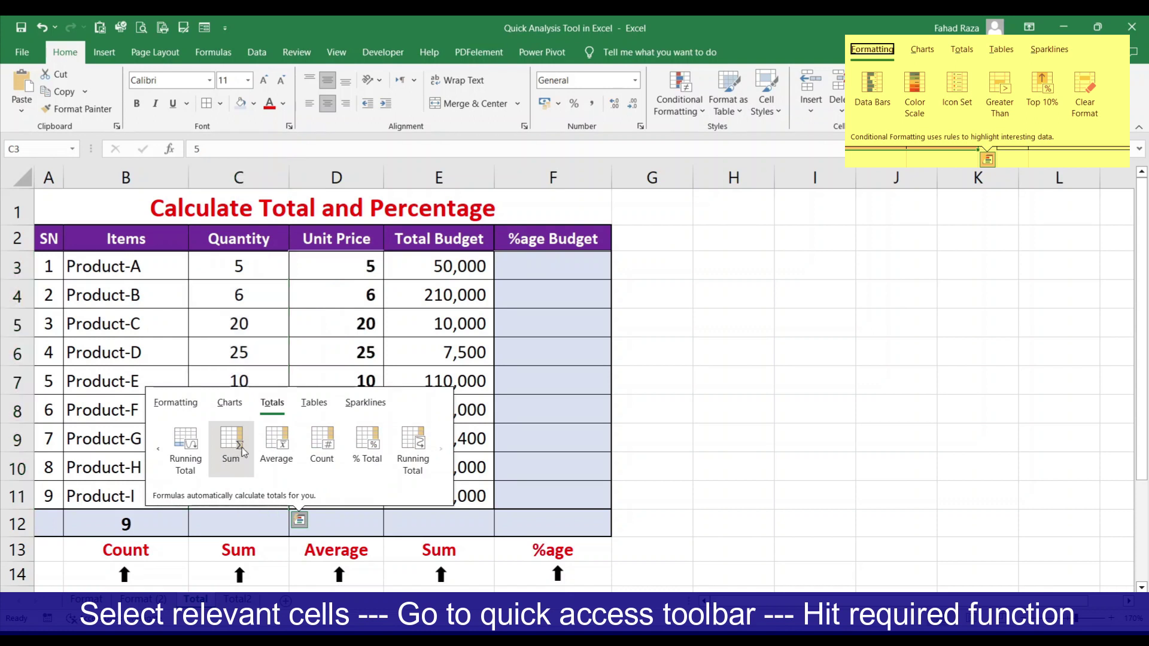
{"action": "left_click", "coordinate": [190, 456]}
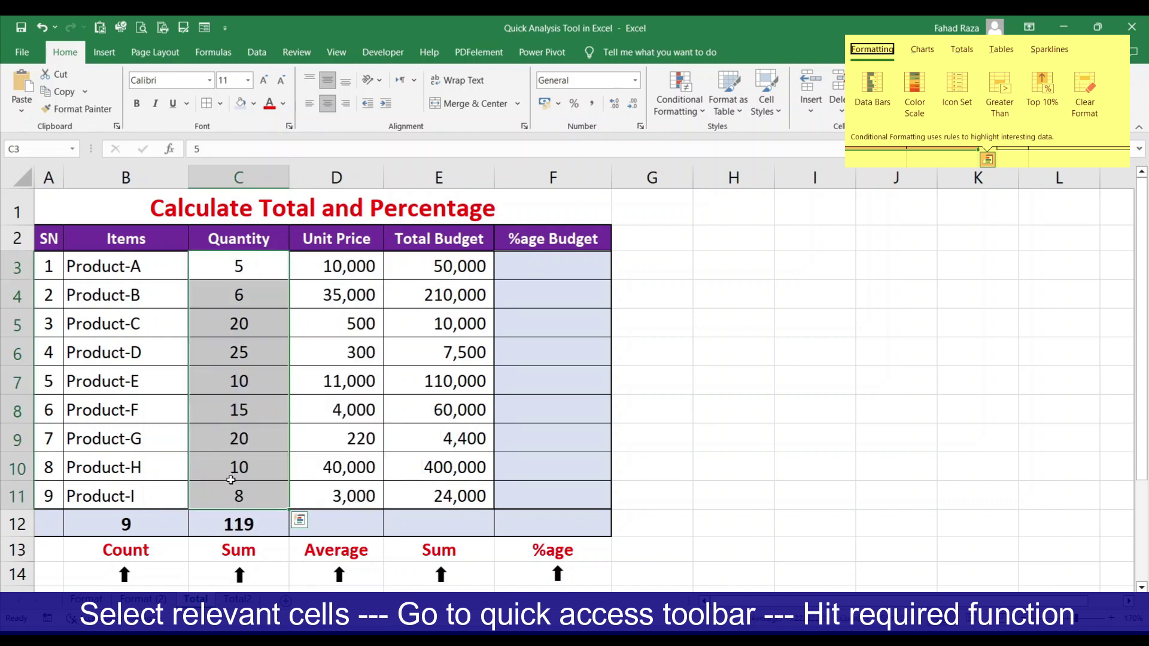
{"action": "left_click", "coordinate": [246, 521]}
Add a Quick Analysis average of the unit prices in D3:D11 to D12.
{"action": "left_click_drag", "start_coordinate": [347, 280], "coordinate": [350, 500]}
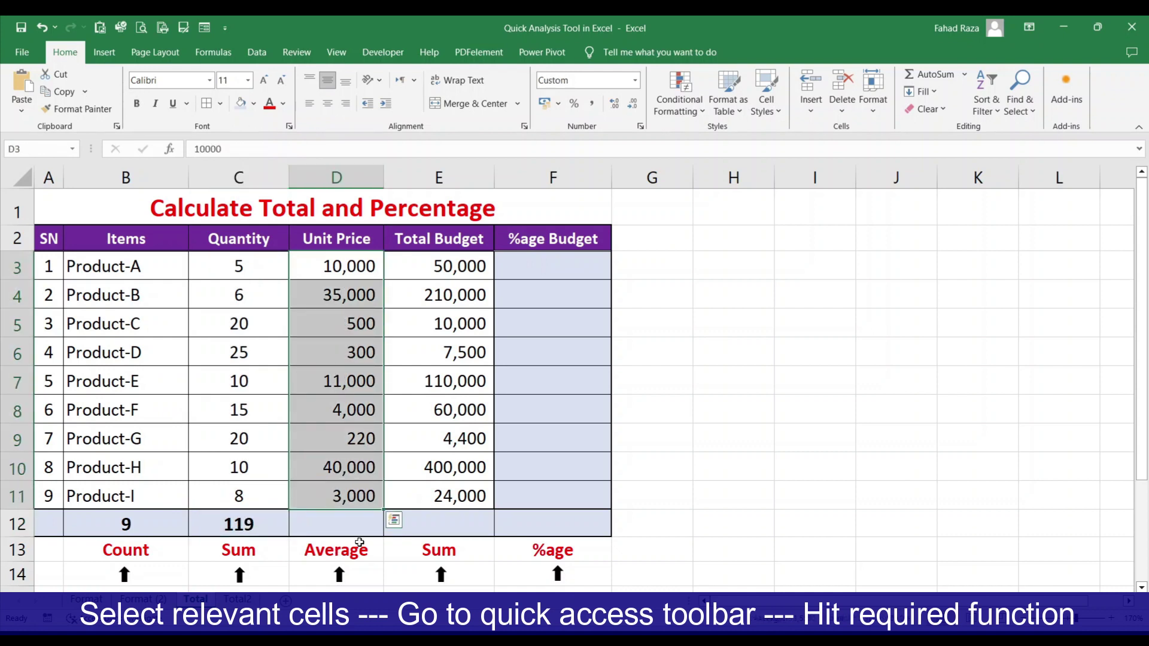
{"action": "left_click", "coordinate": [394, 520]}
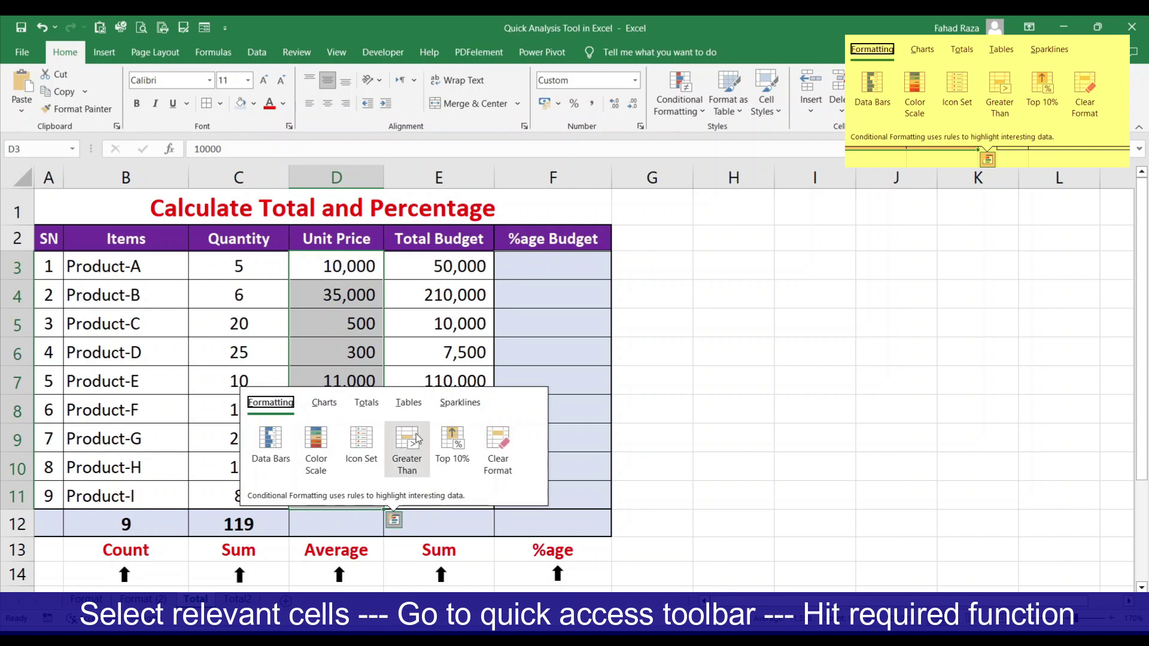
{"action": "left_click", "coordinate": [366, 402]}
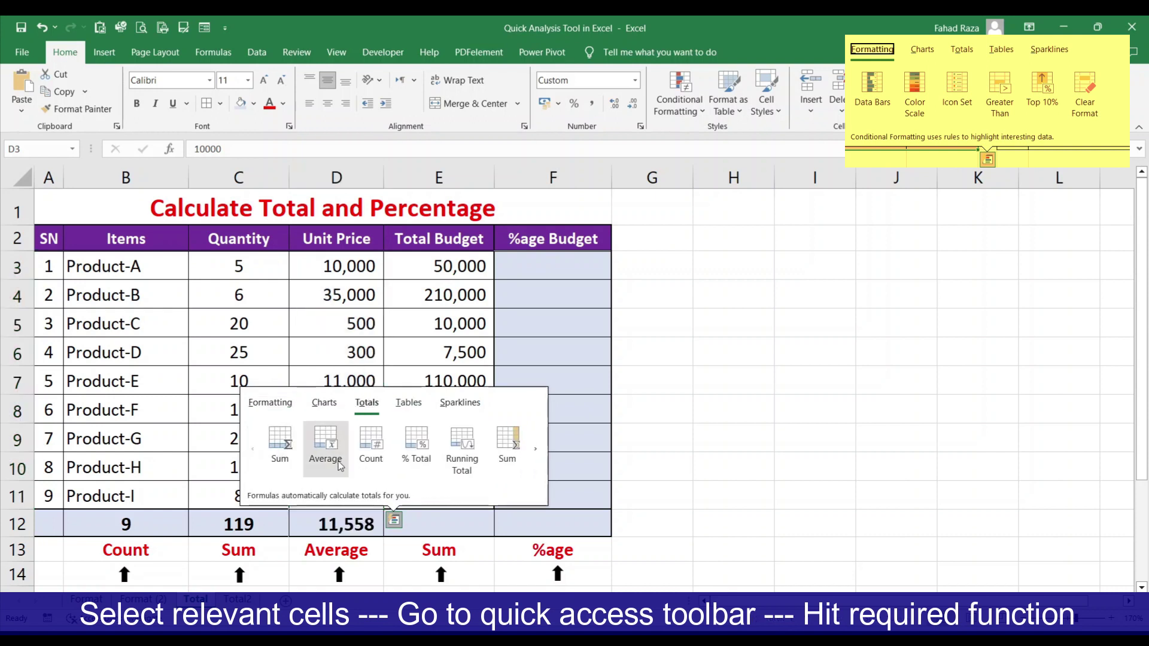
{"action": "left_click", "coordinate": [325, 450]}
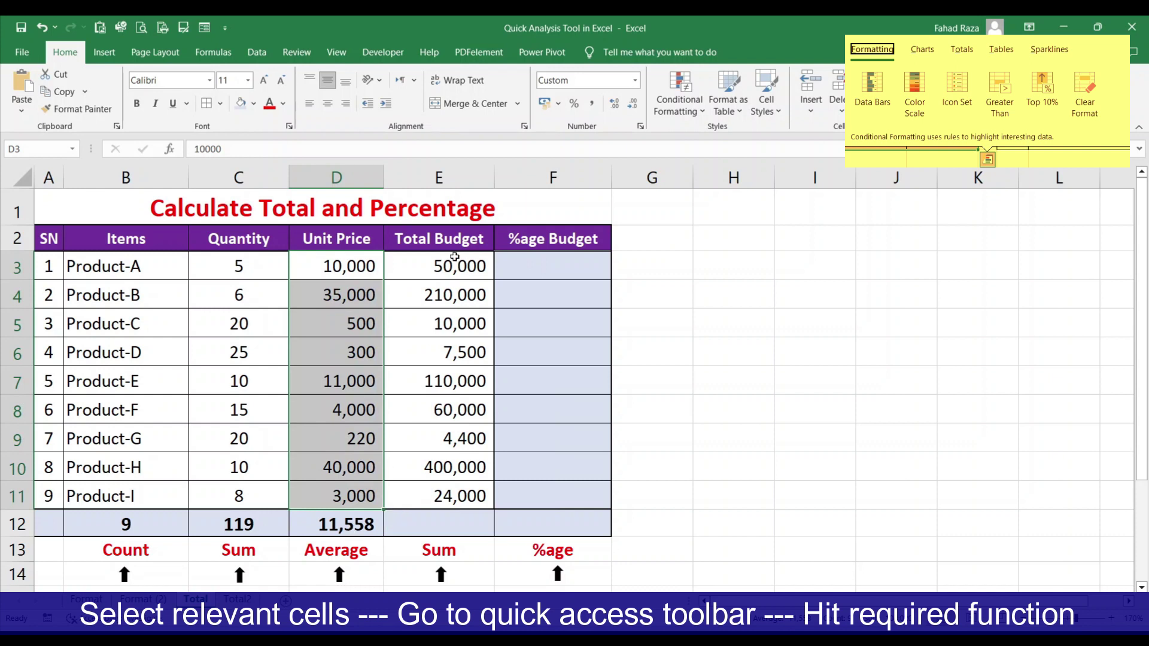
Add a Quick Analysis sum of the Total Budget values in E3:E11 to E12.
{"action": "left_click_drag", "start_coordinate": [459, 269], "coordinate": [458, 498]}
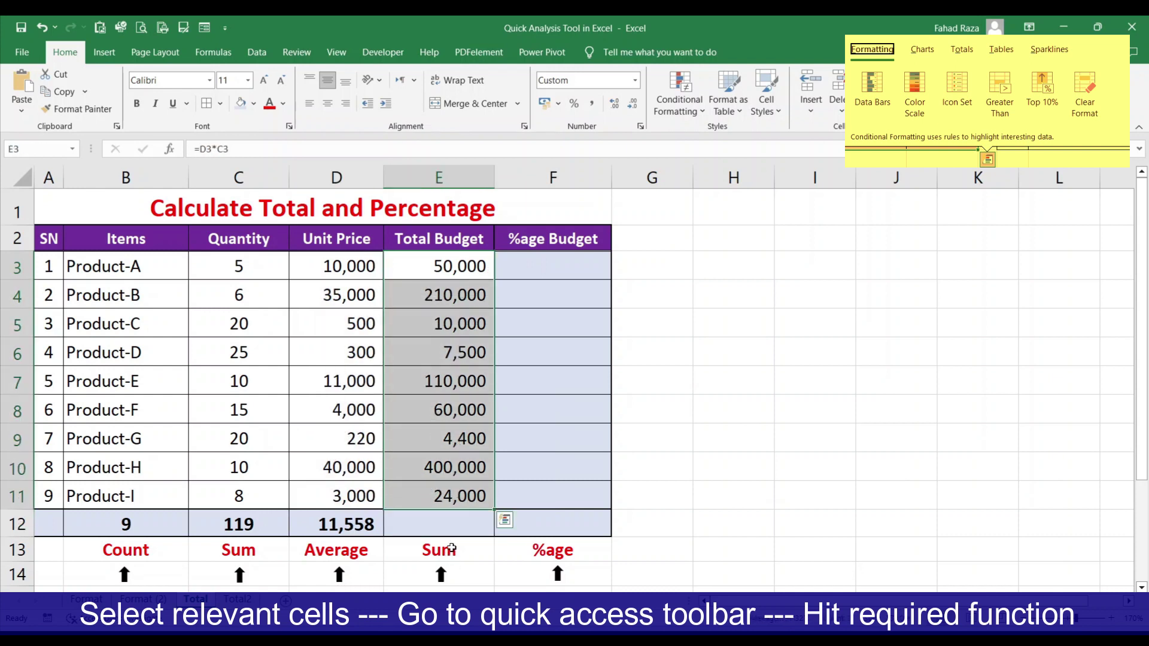
{"action": "left_click", "coordinate": [505, 520]}
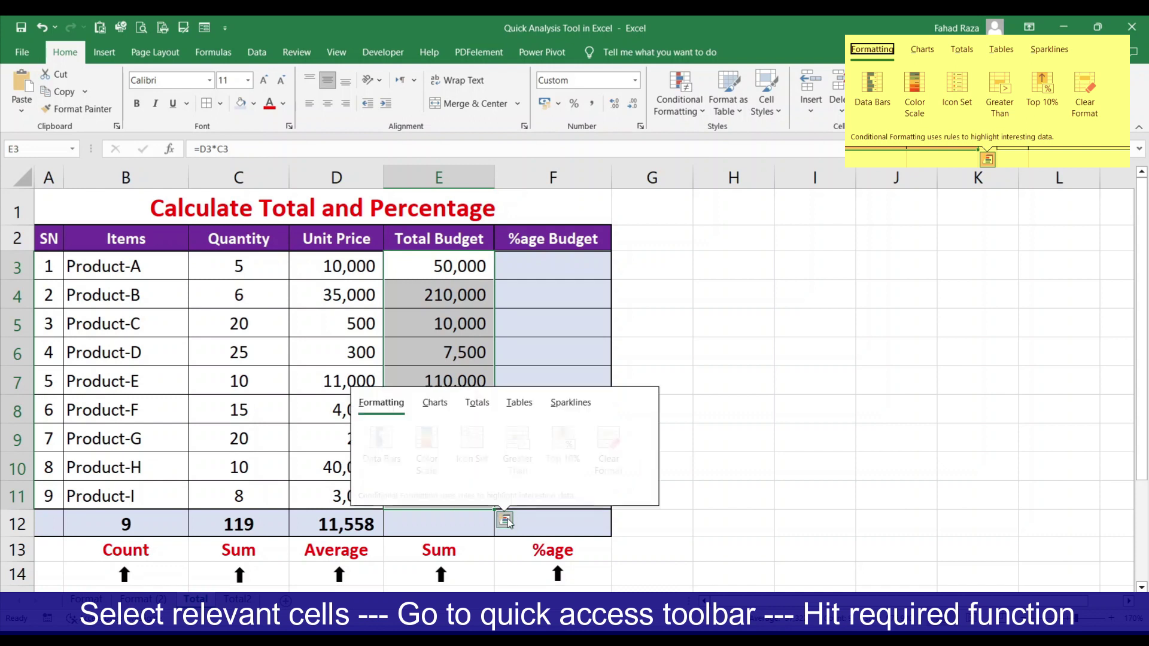
{"action": "left_click", "coordinate": [483, 406]}
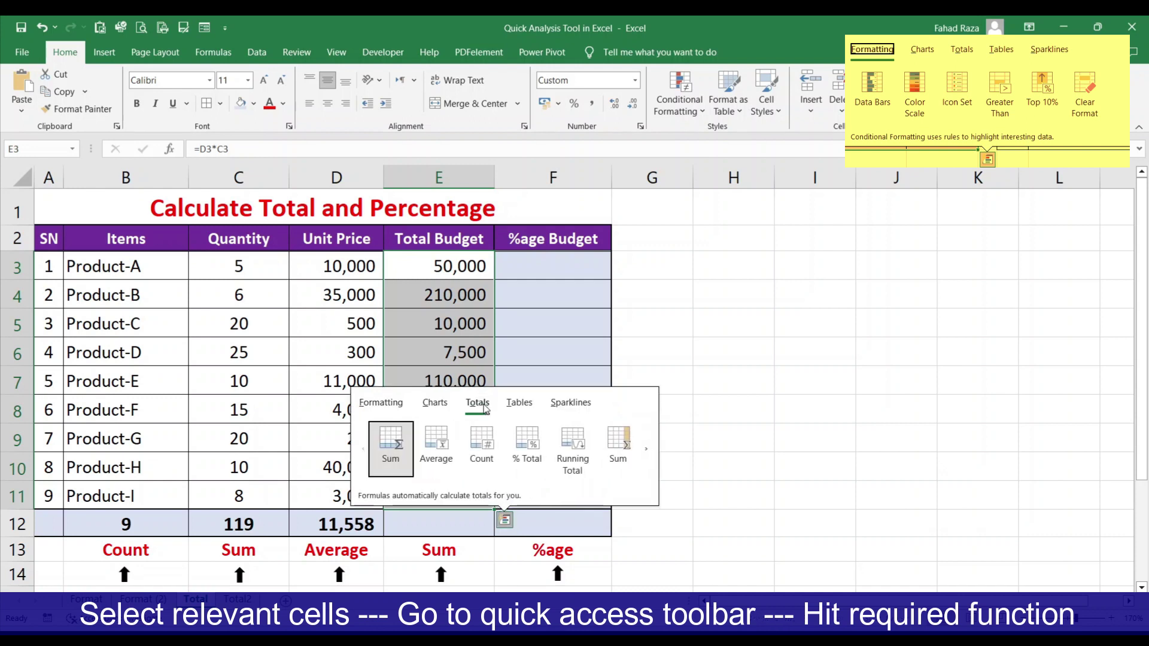
{"action": "left_click", "coordinate": [400, 443]}
{"action": "left_click", "coordinate": [456, 522]}
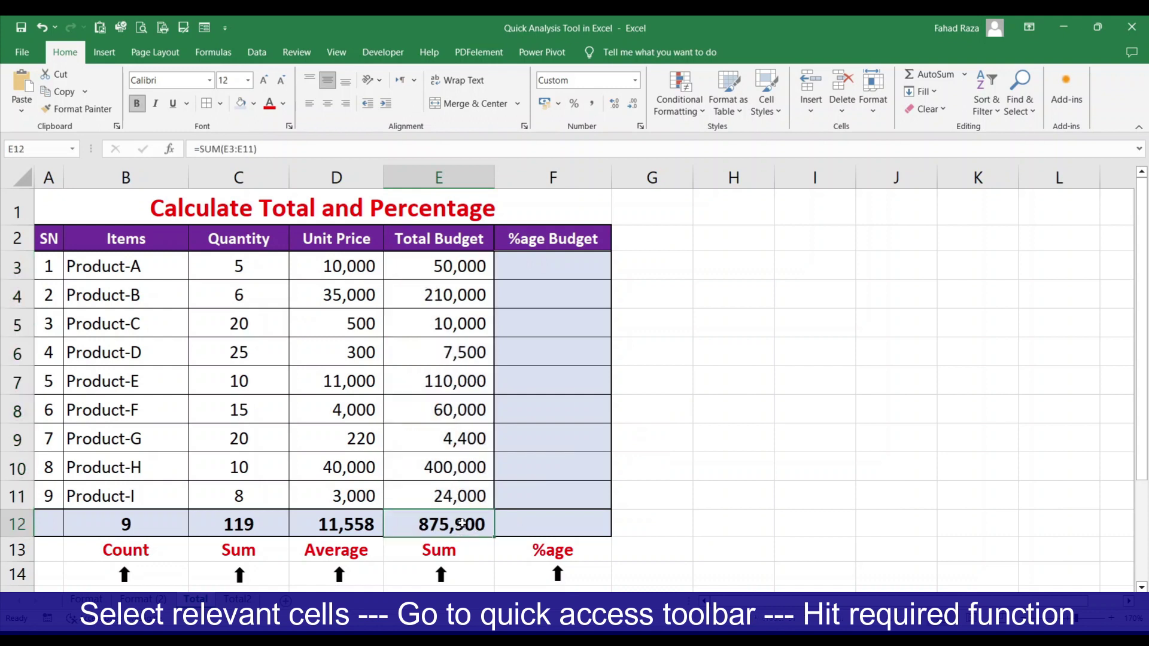
Fill the %age Budget column with each product's share of E3:E11 using the column-wise % Total option.
{"action": "left_click", "coordinate": [539, 265]}
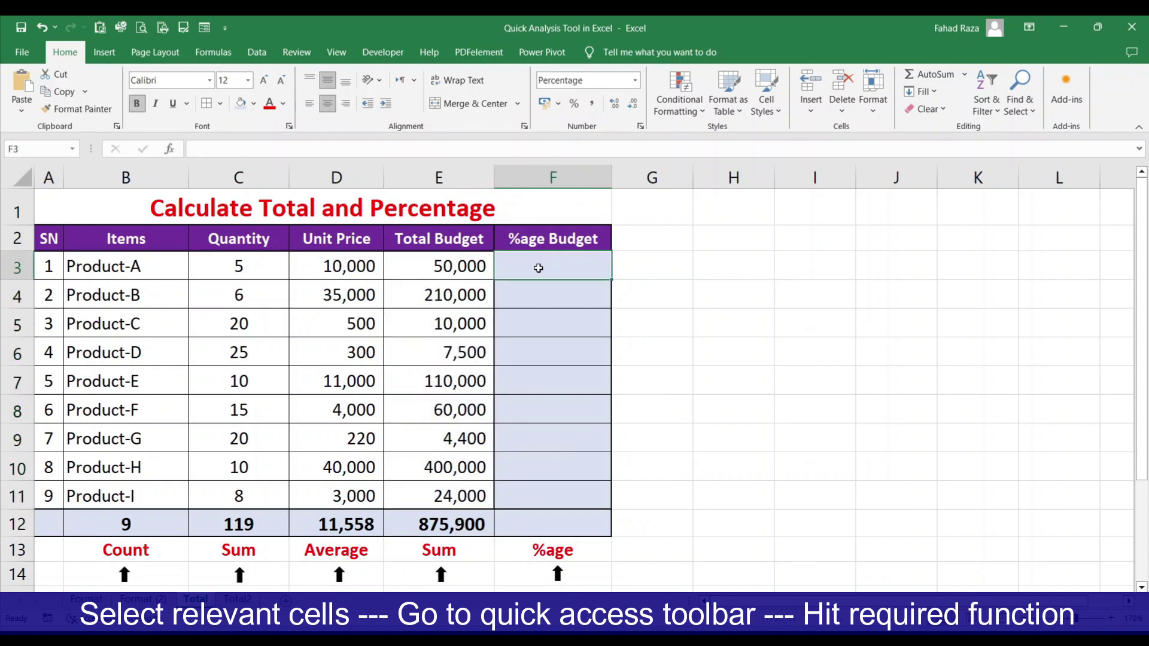
{"action": "left_click_drag", "start_coordinate": [432, 261], "coordinate": [468, 514]}
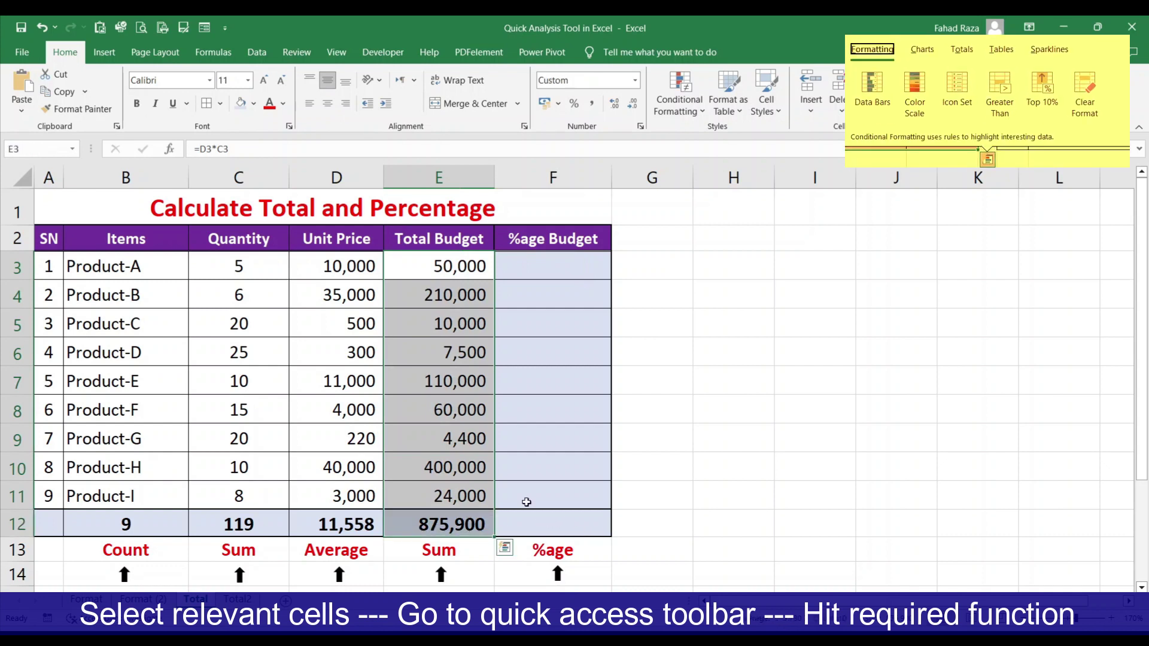
{"action": "left_click_drag", "start_coordinate": [459, 263], "coordinate": [464, 497]}
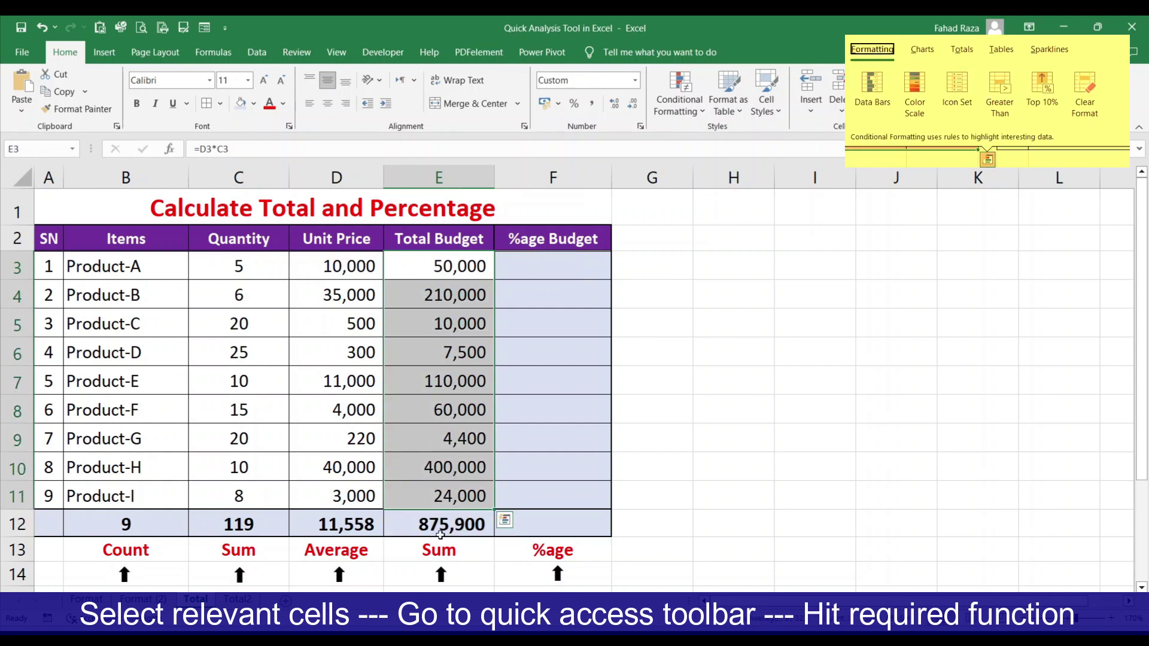
{"action": "left_click", "coordinate": [477, 402]}
{"action": "left_click", "coordinate": [647, 450]}
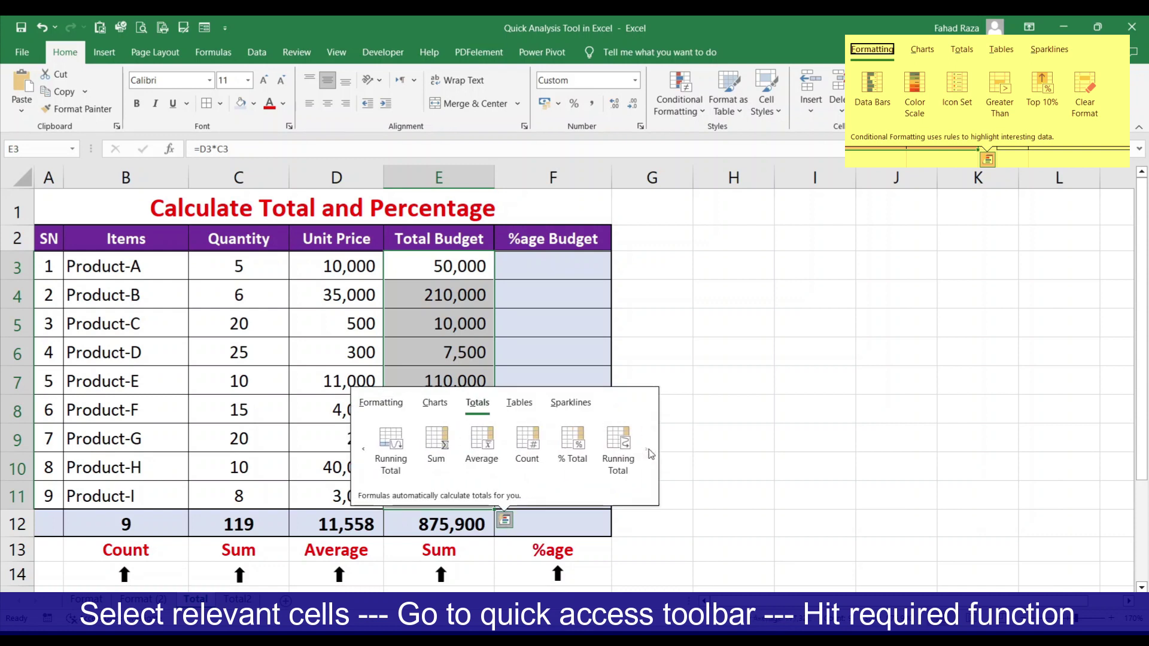
{"action": "left_click", "coordinate": [572, 442]}
Examine the percentage formula in F3 and the cells it refers to, along with the budget sum in E12.
{"action": "left_click", "coordinate": [565, 276]}
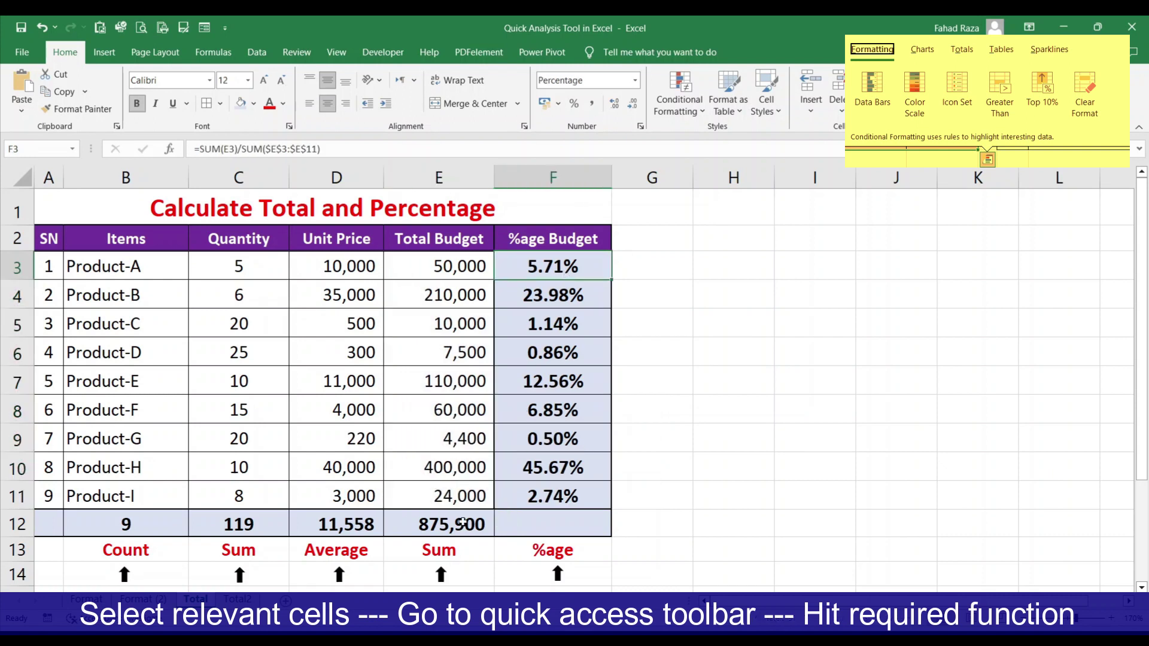
{"action": "left_click", "coordinate": [452, 273]}
{"action": "left_click", "coordinate": [458, 525]}
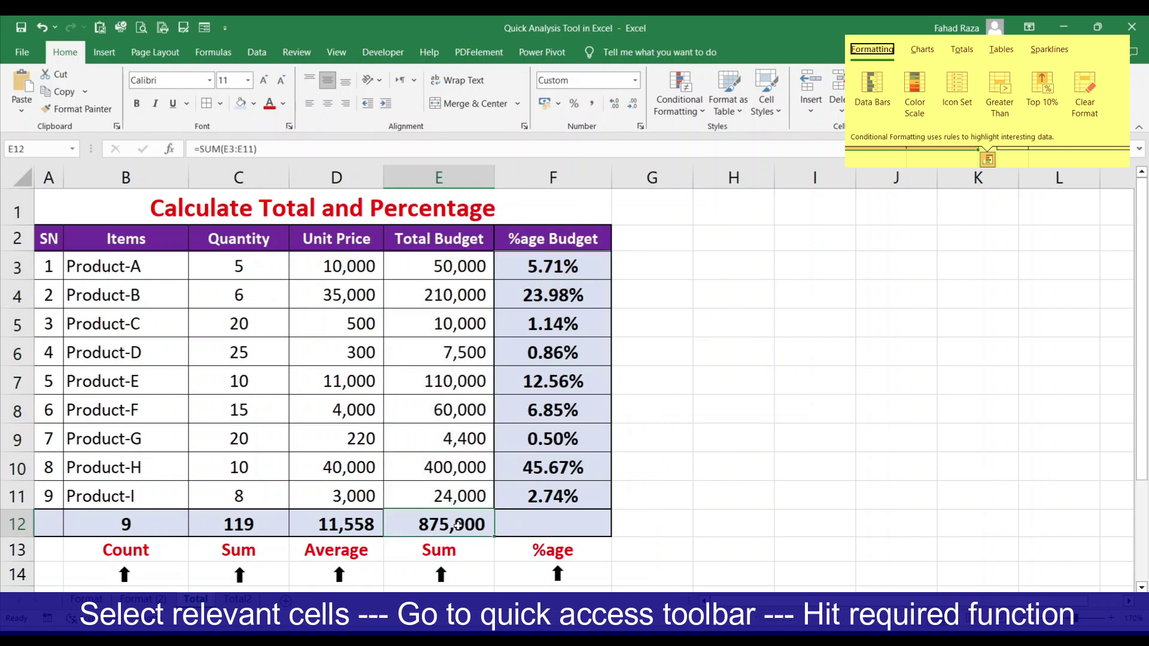
{"action": "left_click", "coordinate": [565, 260]}
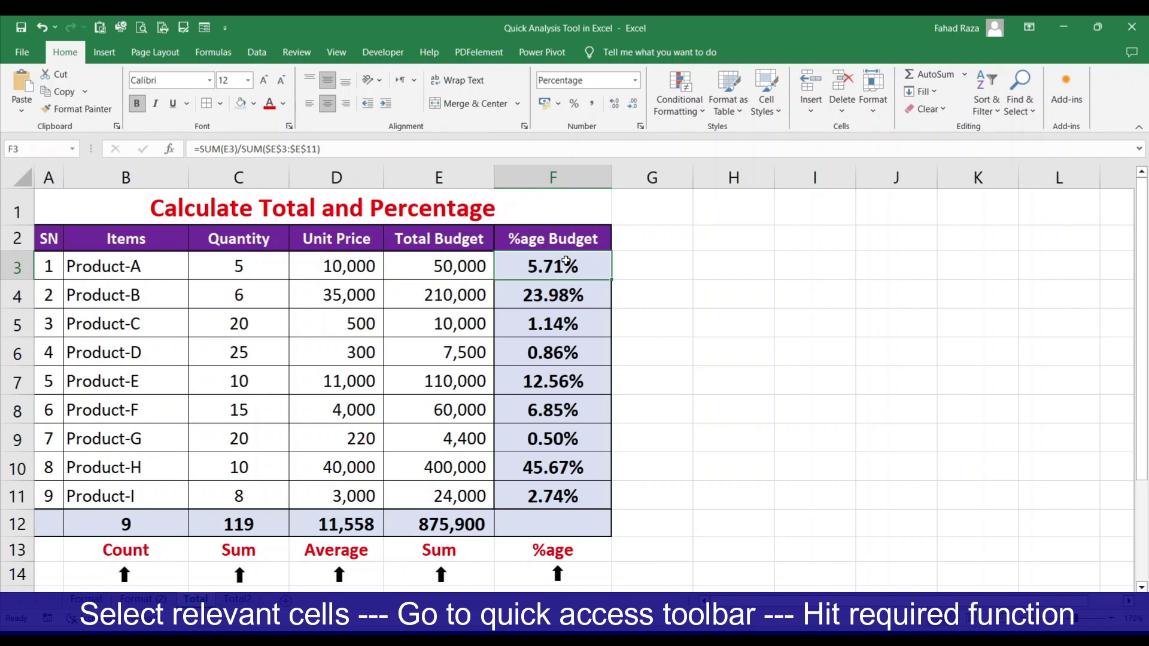
{"action": "double_click", "coordinate": [566, 262]}
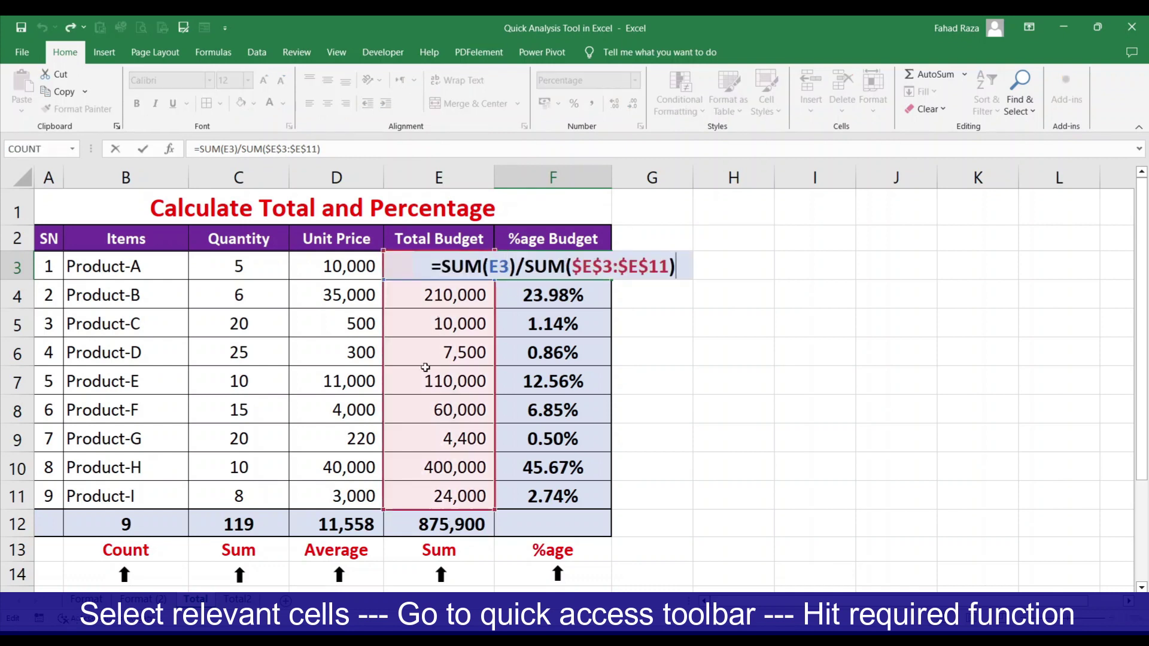
{"action": "key", "text": "Return"}
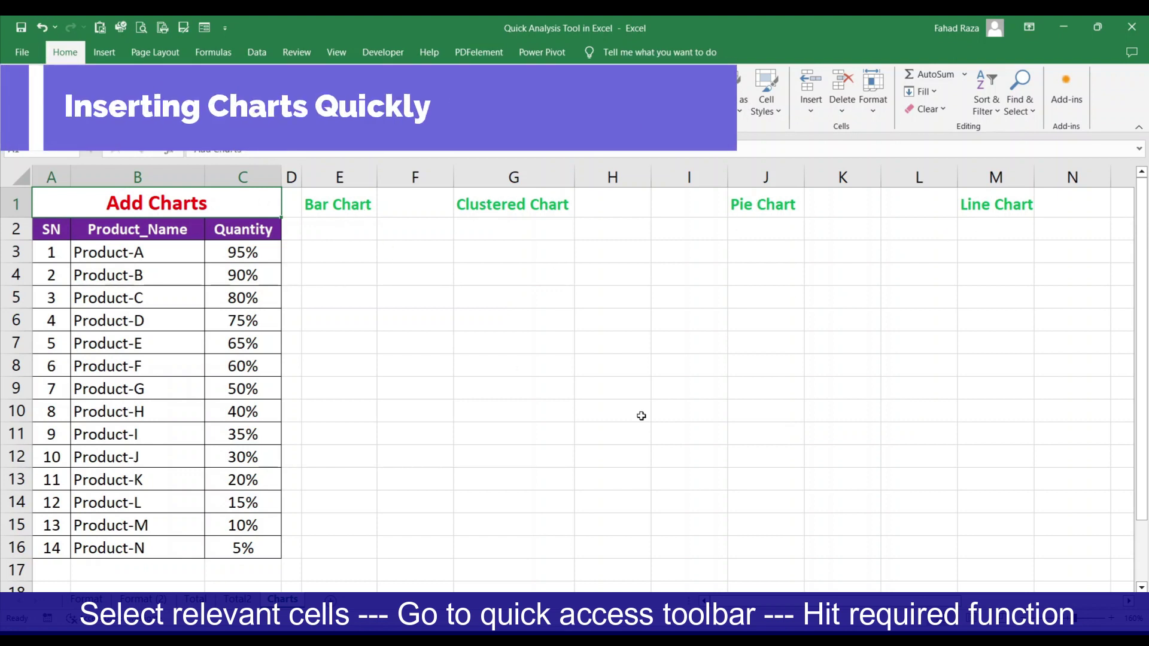
Insert a Quick Analysis clustered column chart from the product names and quantities in B3:C16.
{"action": "left_click_drag", "start_coordinate": [237, 267], "coordinate": [241, 547]}
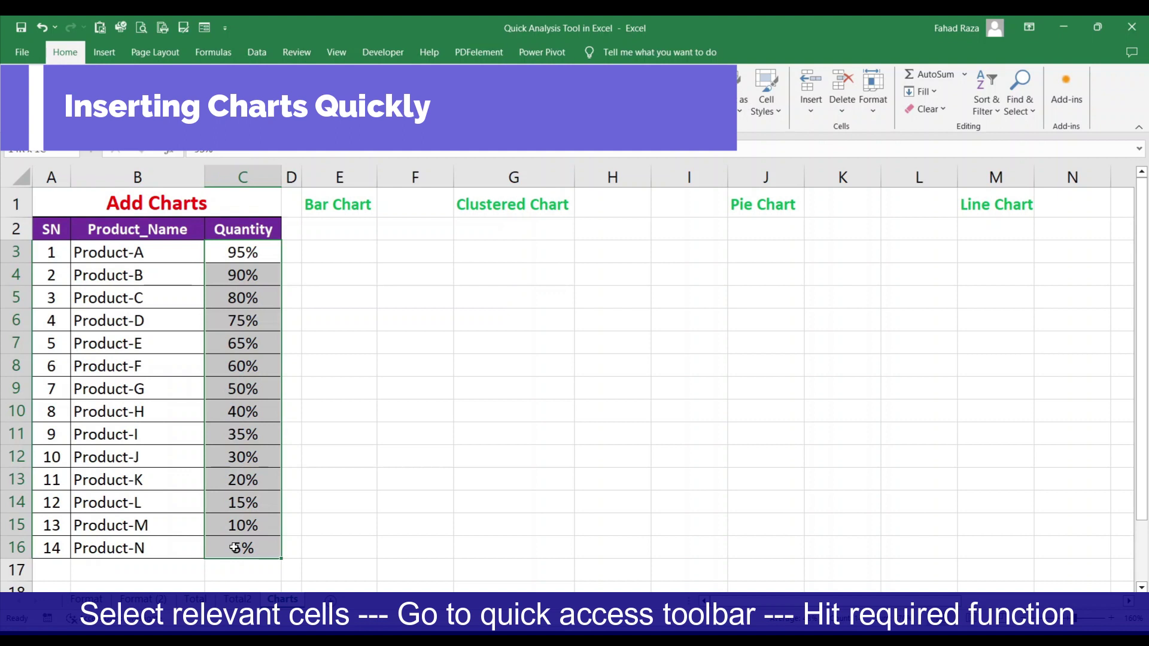
{"action": "left_click_drag", "start_coordinate": [113, 252], "coordinate": [251, 552]}
{"action": "left_click", "coordinate": [291, 568]}
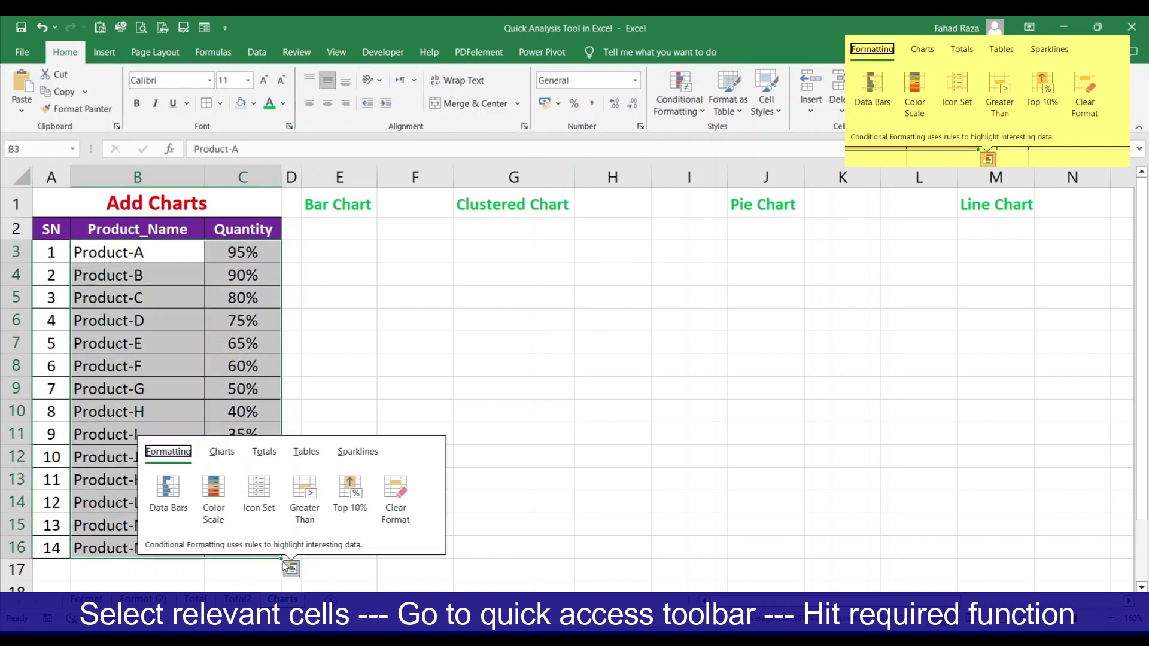
{"action": "left_click", "coordinate": [222, 452]}
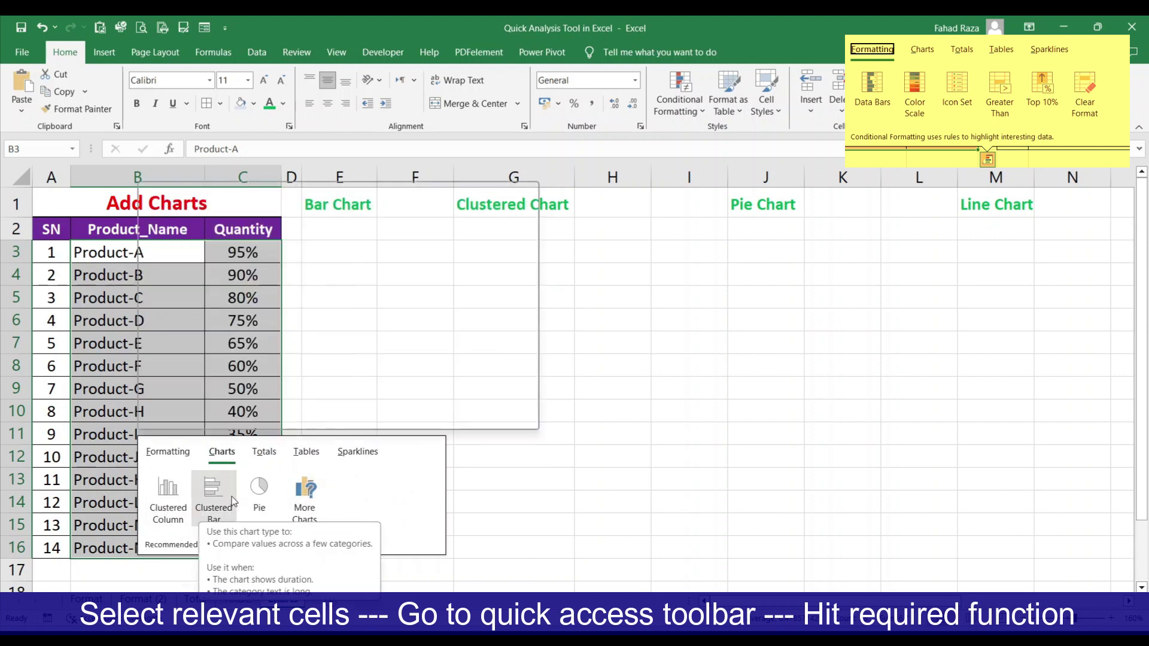
{"action": "left_click", "coordinate": [177, 503]}
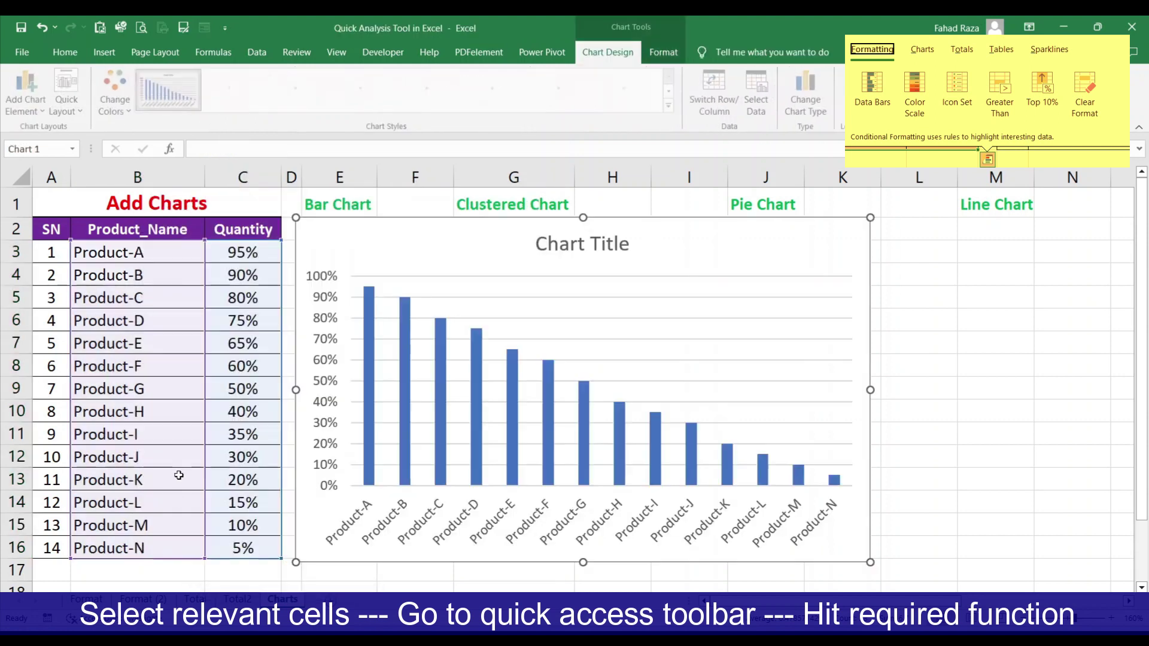
Shrink the clustered column chart and place it beneath the Clustered Chart heading, spanning roughly columns F to I.
{"action": "left_click_drag", "start_coordinate": [295, 563], "coordinate": [552, 367]}
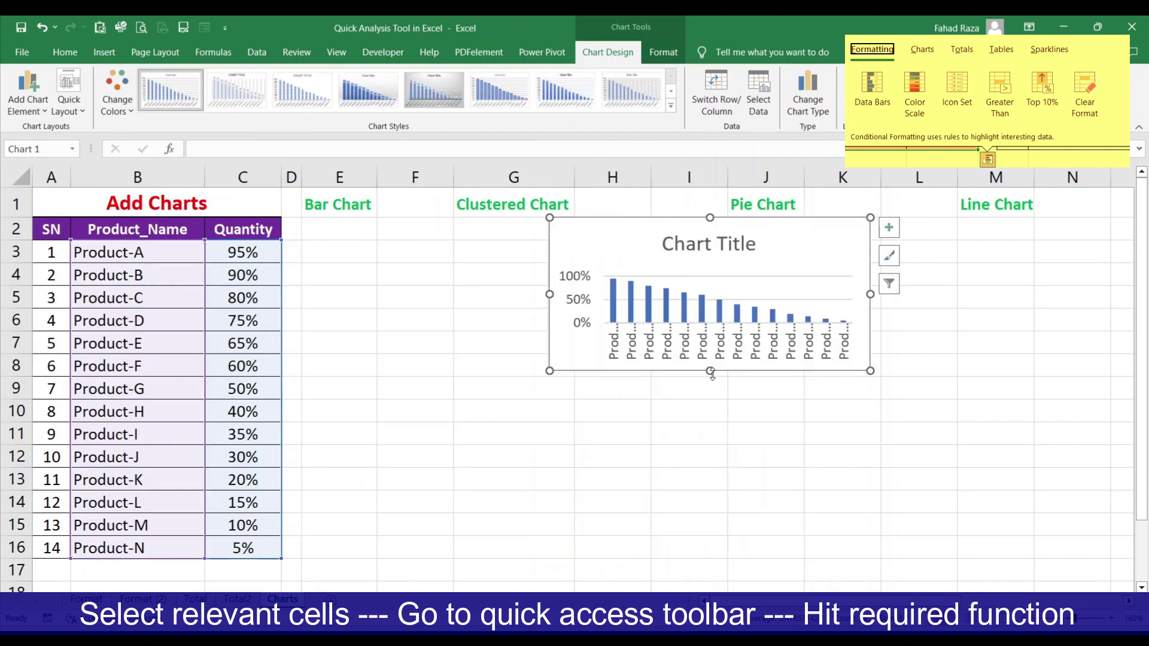
{"action": "left_click_drag", "start_coordinate": [710, 371], "coordinate": [710, 452]}
{"action": "left_click_drag", "start_coordinate": [740, 296], "coordinate": [548, 339]}
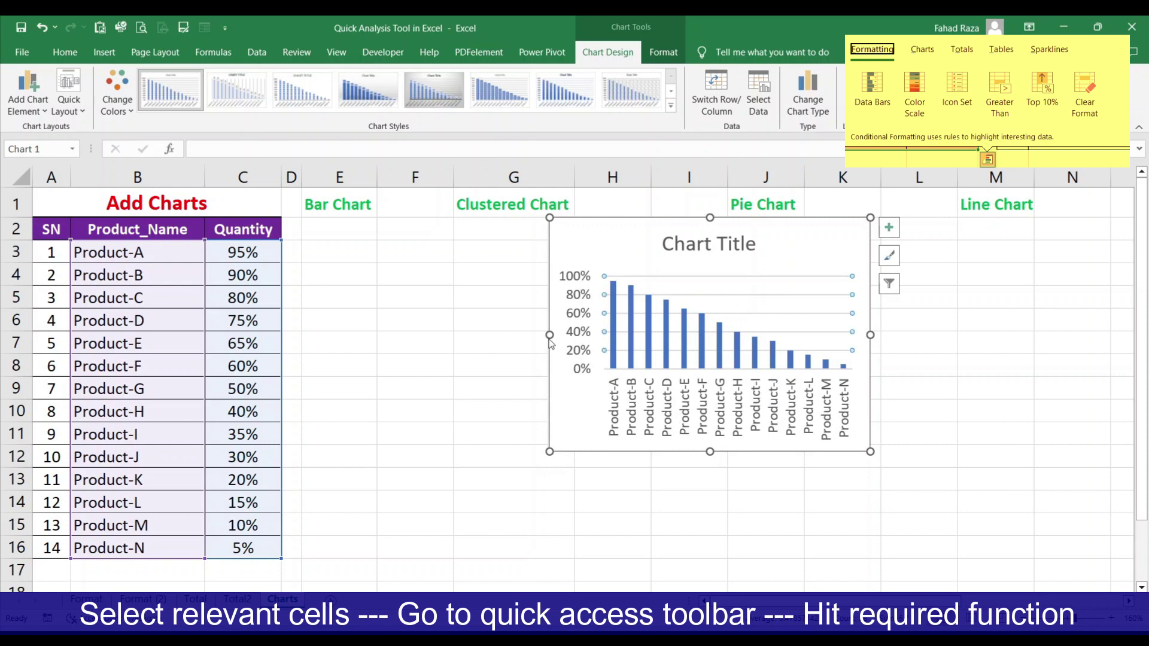
{"action": "left_click_drag", "start_coordinate": [594, 224], "coordinate": [436, 219]}
{"action": "left_click_drag", "start_coordinate": [392, 449], "coordinate": [414, 468]}
{"action": "left_click", "coordinate": [615, 422]}
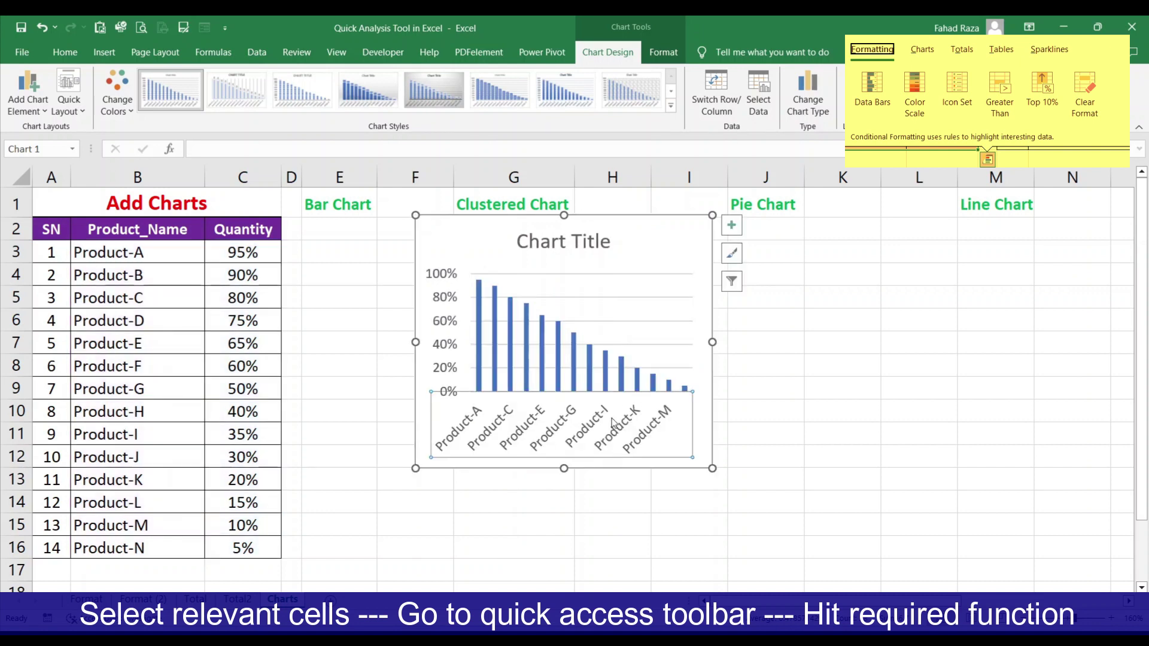
Insert a Quick Analysis clustered bar chart from the product data in B3:C16.
{"action": "left_click", "coordinate": [390, 339]}
{"action": "left_click_drag", "start_coordinate": [137, 256], "coordinate": [252, 545]}
{"action": "left_click", "coordinate": [292, 570]}
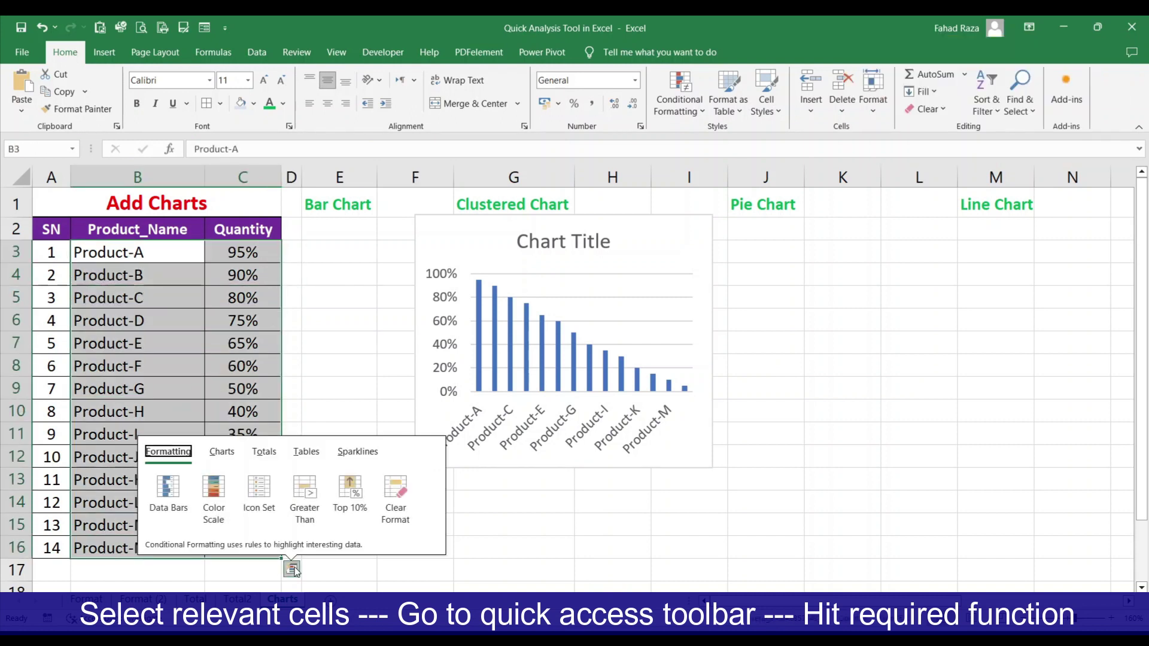
{"action": "left_click", "coordinate": [222, 451]}
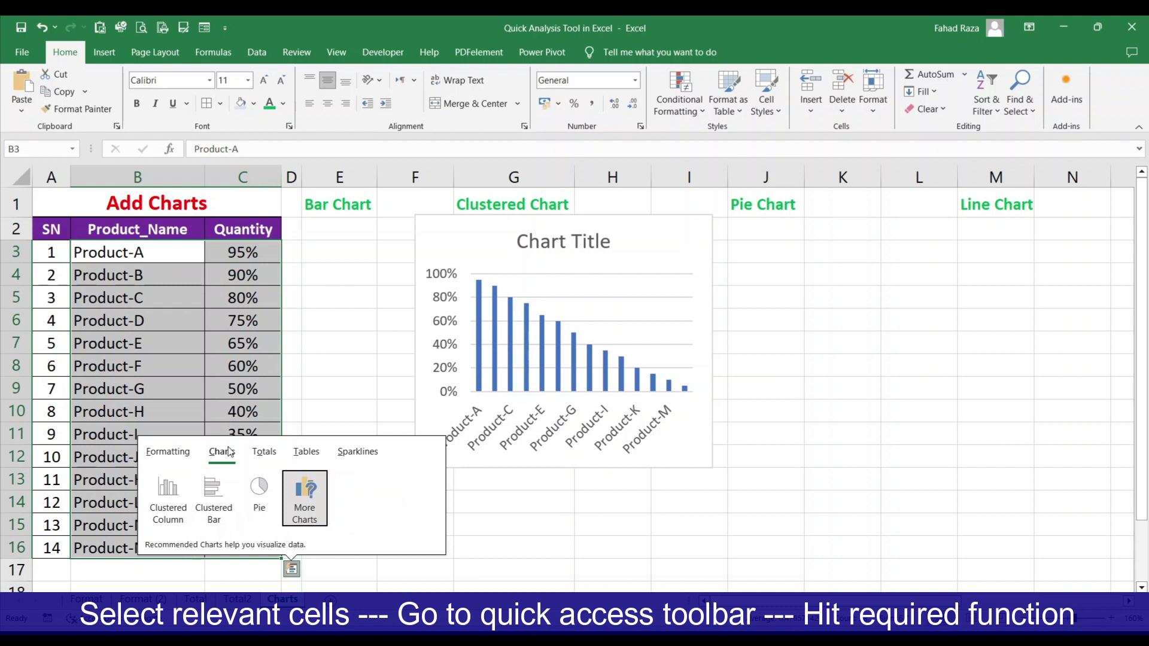
{"action": "left_click", "coordinate": [222, 504]}
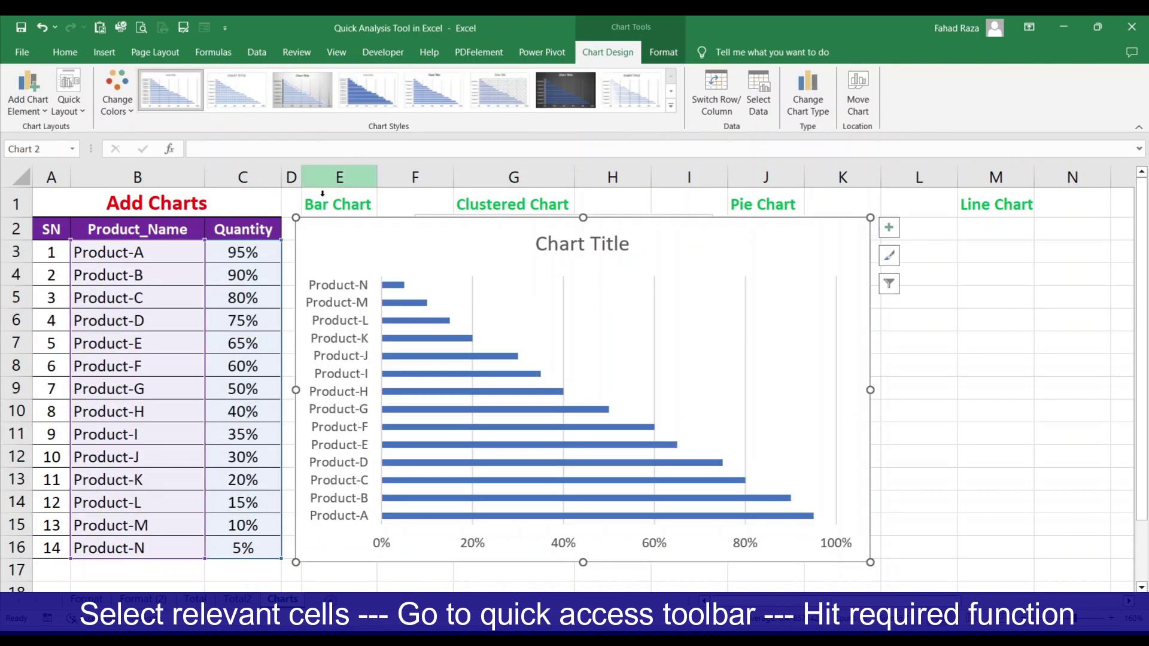
Shrink the clustered bar chart to fit beneath the Bar Chart heading, moving the overlapping column chart out of its way.
{"action": "left_click_drag", "start_coordinate": [871, 562], "coordinate": [453, 376]}
{"action": "left_click_drag", "start_coordinate": [452, 297], "coordinate": [602, 298]}
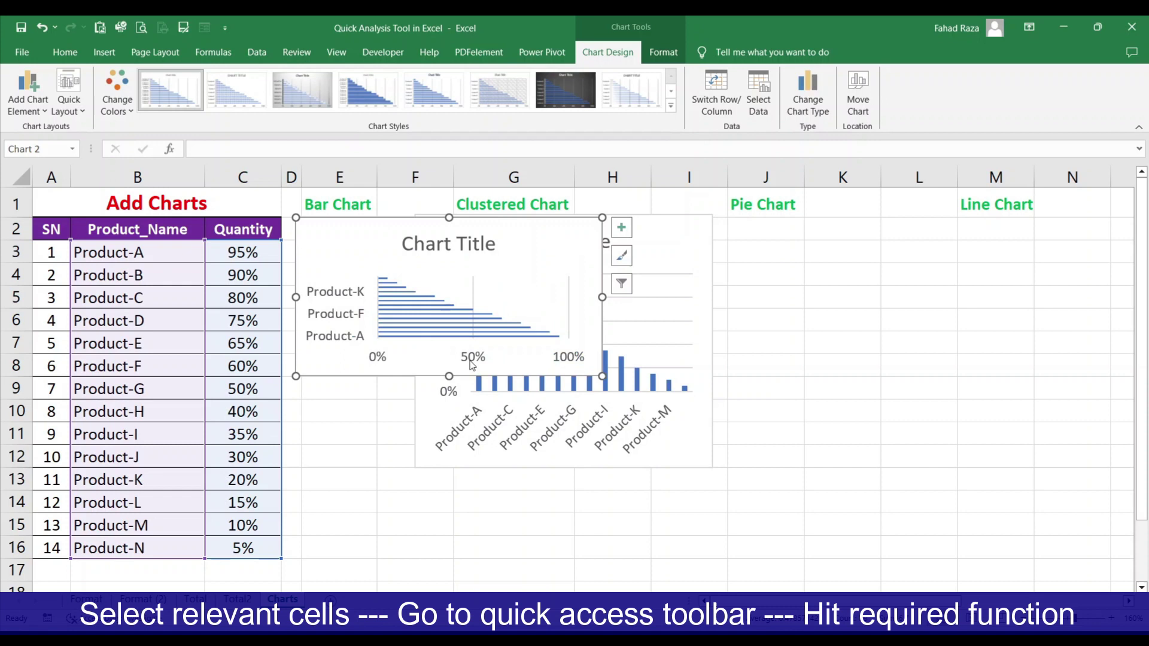
{"action": "left_click_drag", "start_coordinate": [410, 244], "coordinate": [455, 313]}
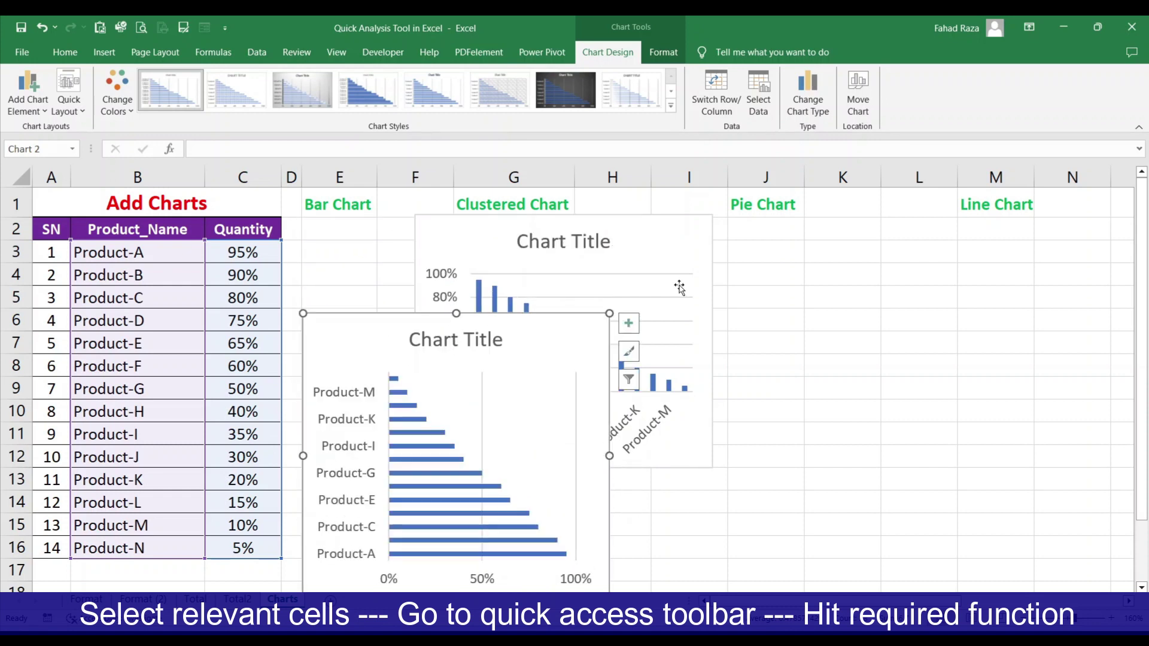
{"action": "left_click_drag", "start_coordinate": [657, 279], "coordinate": [815, 376]}
{"action": "left_click_drag", "start_coordinate": [710, 249], "coordinate": [830, 375]}
{"action": "left_click_drag", "start_coordinate": [425, 322], "coordinate": [417, 231]}
{"action": "left_click_drag", "start_coordinate": [600, 506], "coordinate": [483, 386]}
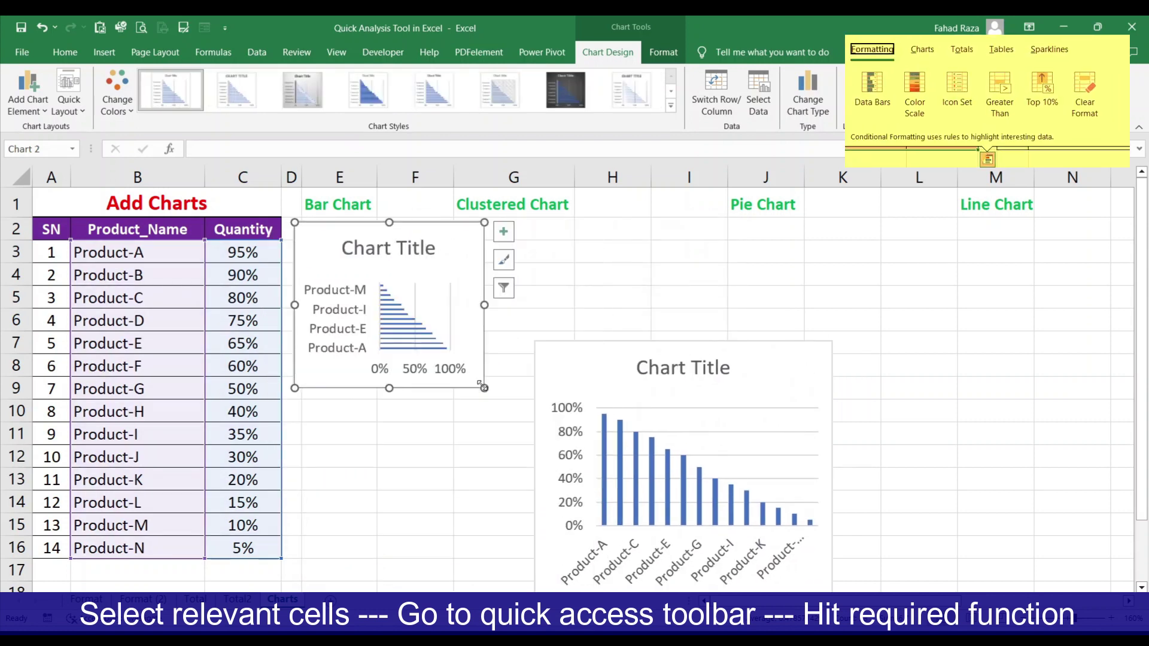
Reduce the clustered column chart to about the bar chart's size and place it around G10:I16.
{"action": "left_click_drag", "start_coordinate": [622, 346], "coordinate": [561, 228]}
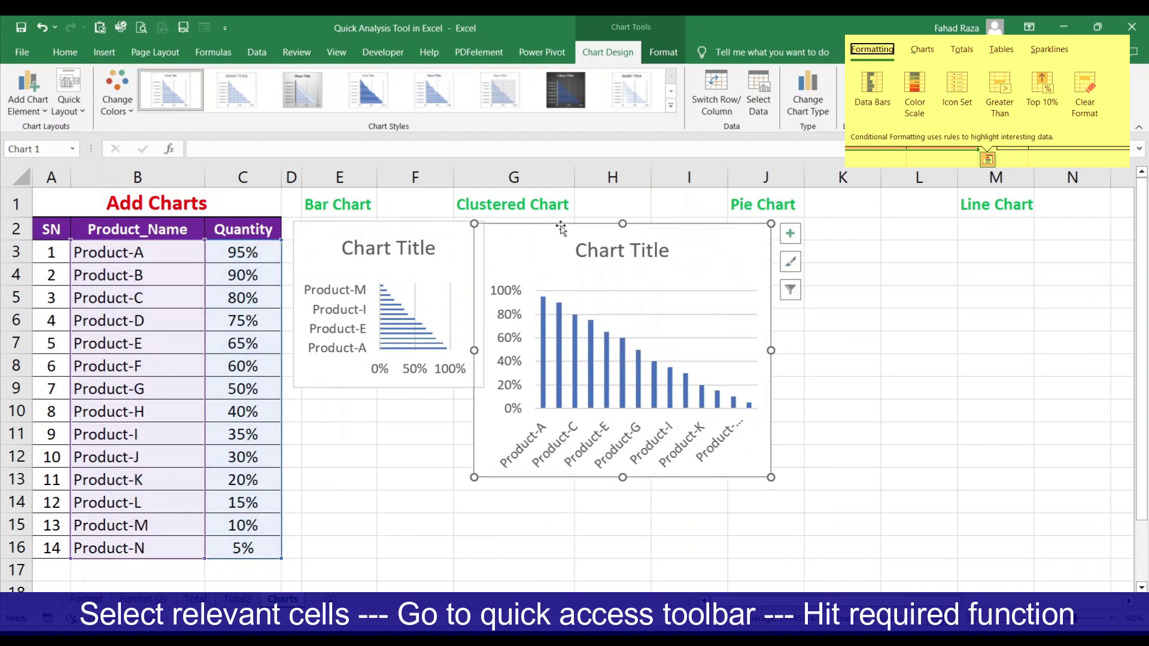
{"action": "left_click_drag", "start_coordinate": [772, 478], "coordinate": [675, 382]}
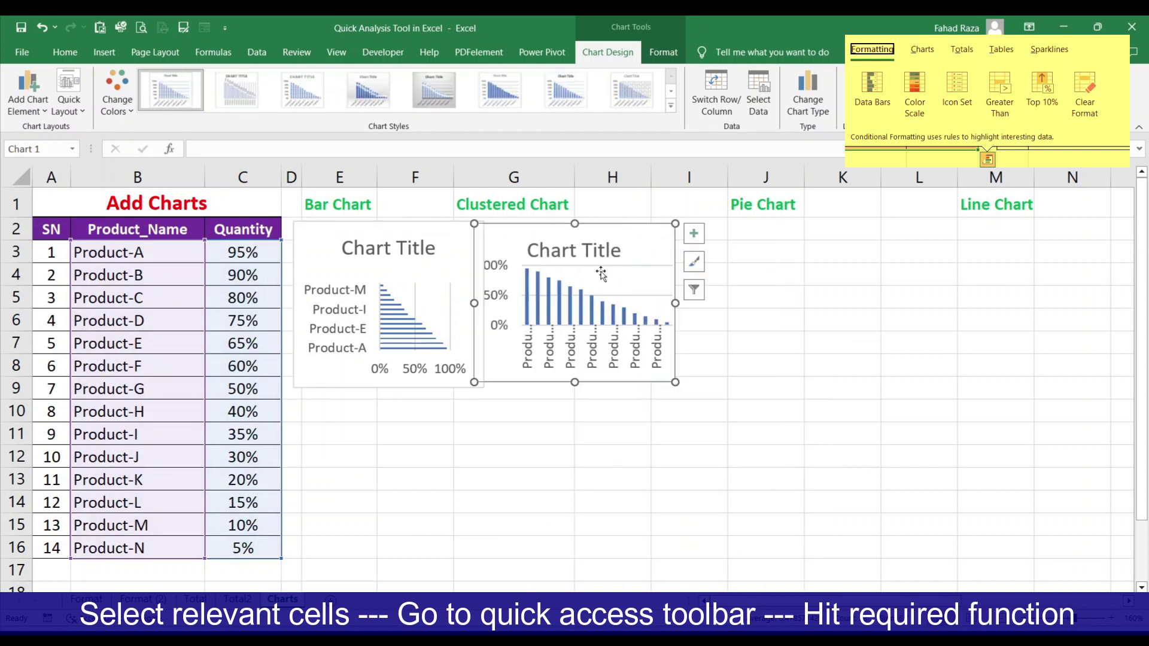
{"action": "left_click_drag", "start_coordinate": [622, 226], "coordinate": [607, 394]}
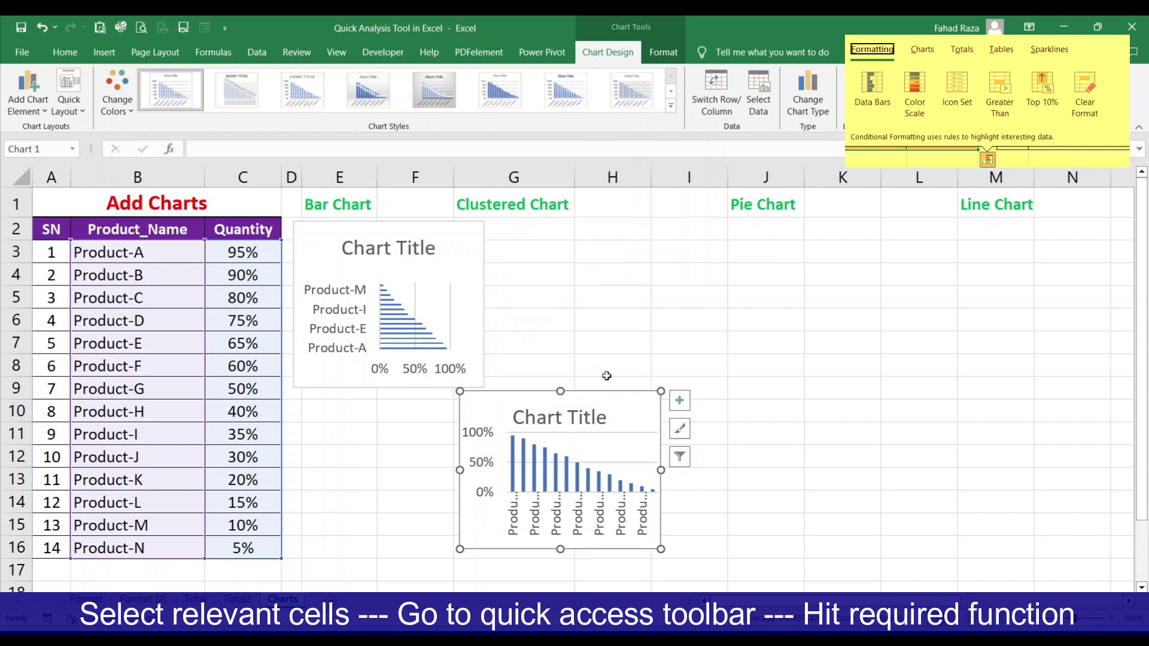
Insert a Quick Analysis pie chart from the product names and quantities in B3:C16.
{"action": "left_click", "coordinate": [759, 209]}
{"action": "left_click_drag", "start_coordinate": [132, 253], "coordinate": [160, 262]}
{"action": "left_click", "coordinate": [296, 572]}
{"action": "left_click", "coordinate": [292, 571]}
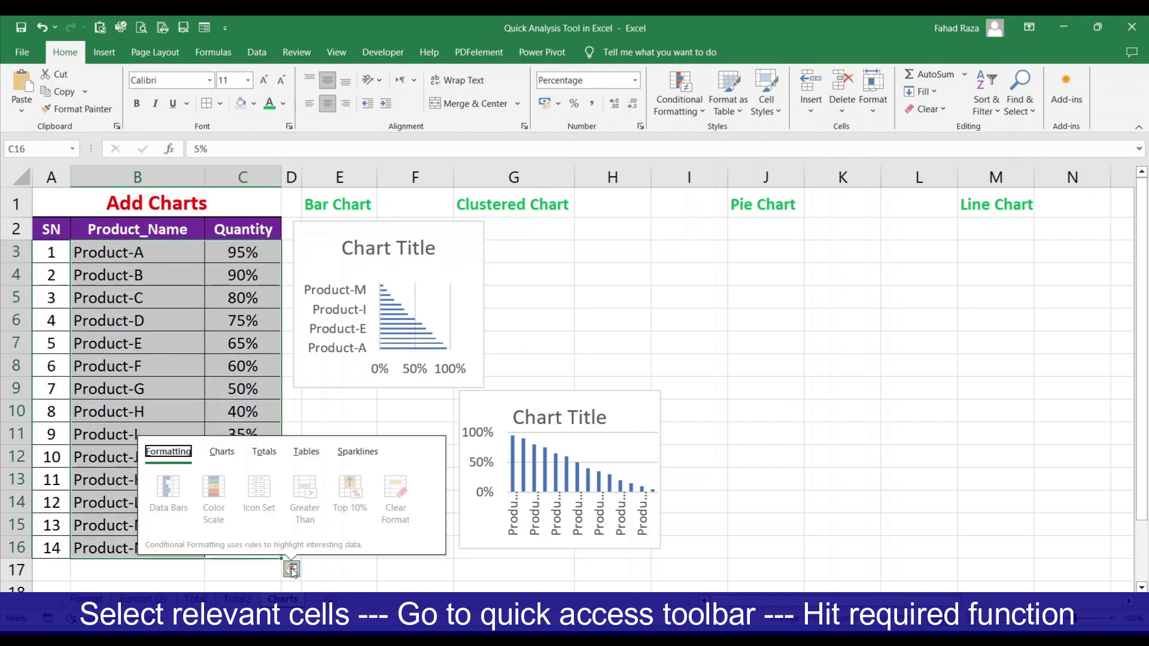
{"action": "left_click", "coordinate": [223, 455]}
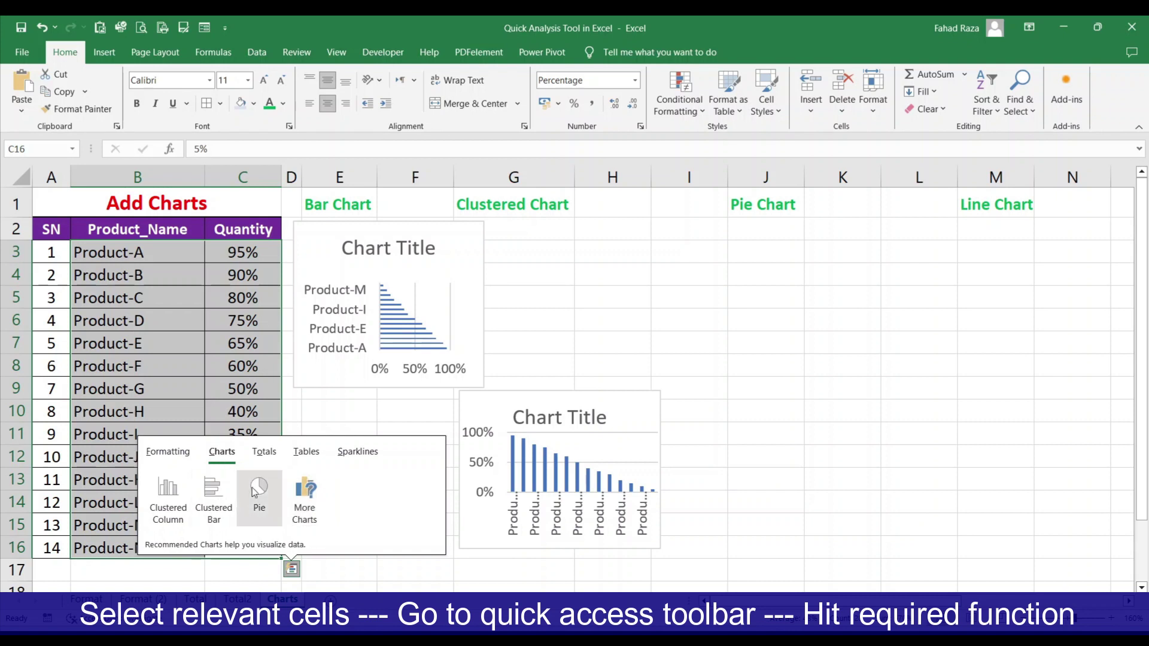
{"action": "left_click", "coordinate": [262, 493]}
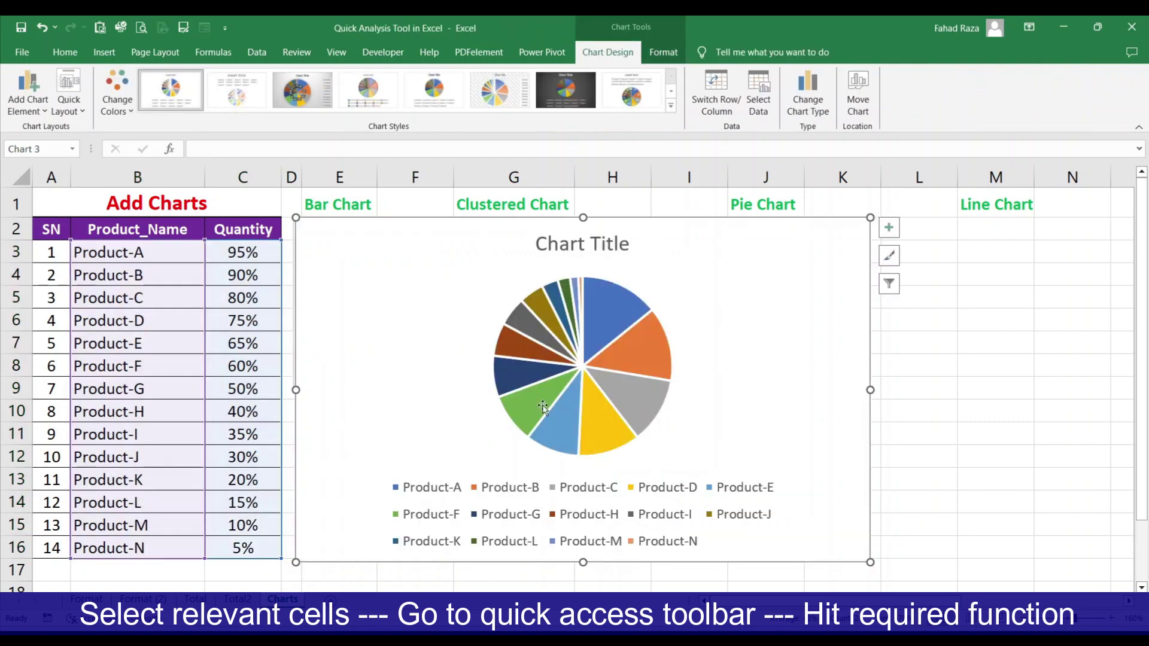
Size the pie chart to fit beneath the Pie Chart heading and delete its legend and title.
{"action": "left_click_drag", "start_coordinate": [296, 562], "coordinate": [604, 337]}
{"action": "left_click", "coordinate": [742, 279]}
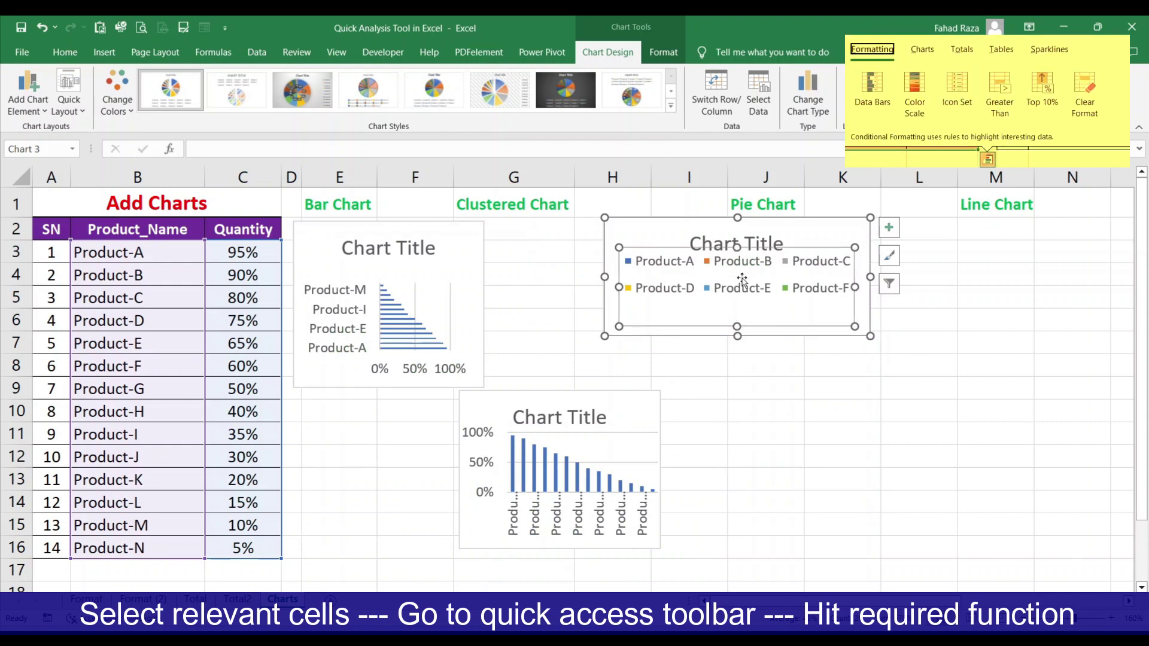
{"action": "key", "text": "Delete"}
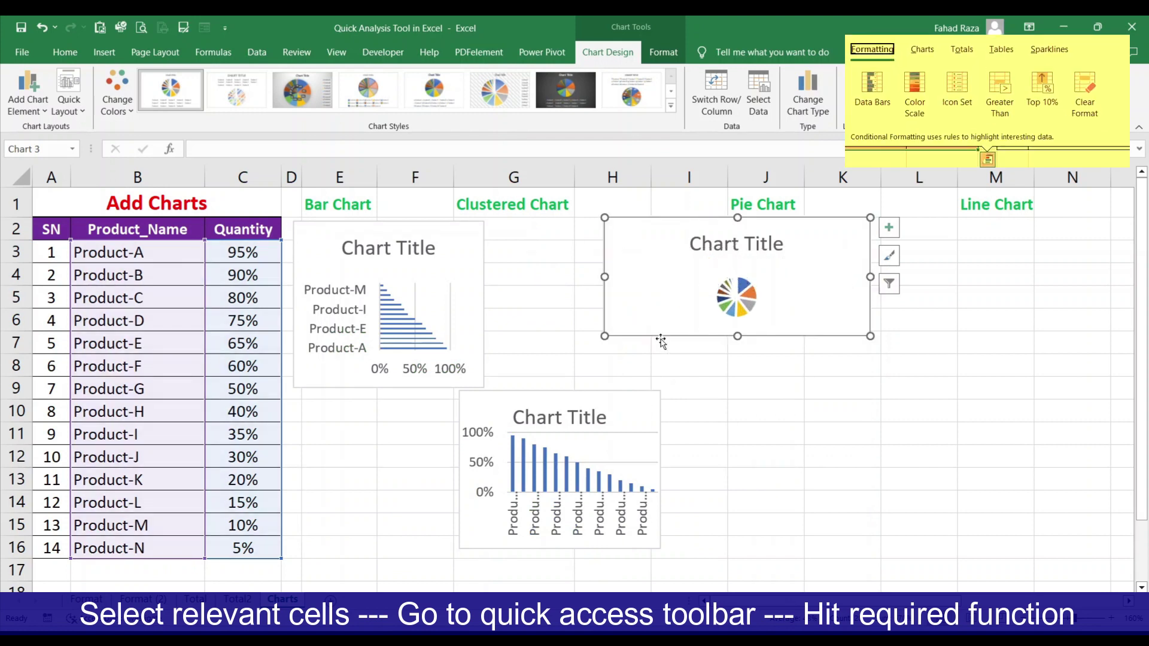
{"action": "left_click", "coordinate": [724, 241]}
{"action": "key", "text": "Delete"}
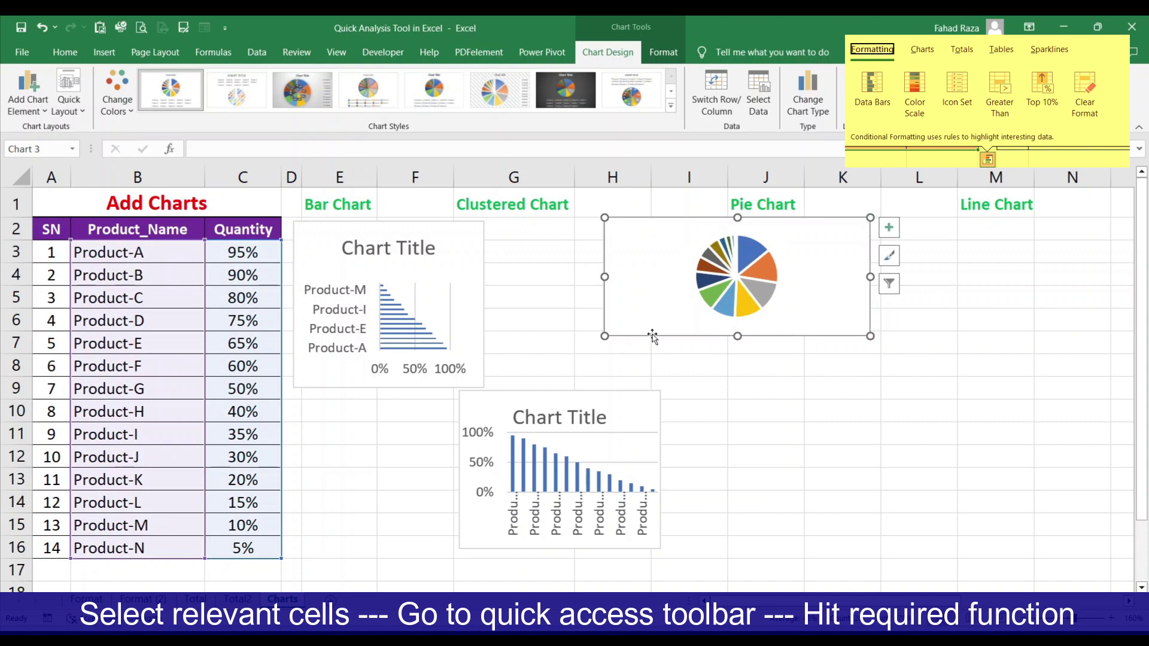
{"action": "left_click_drag", "start_coordinate": [603, 339], "coordinate": [573, 378]}
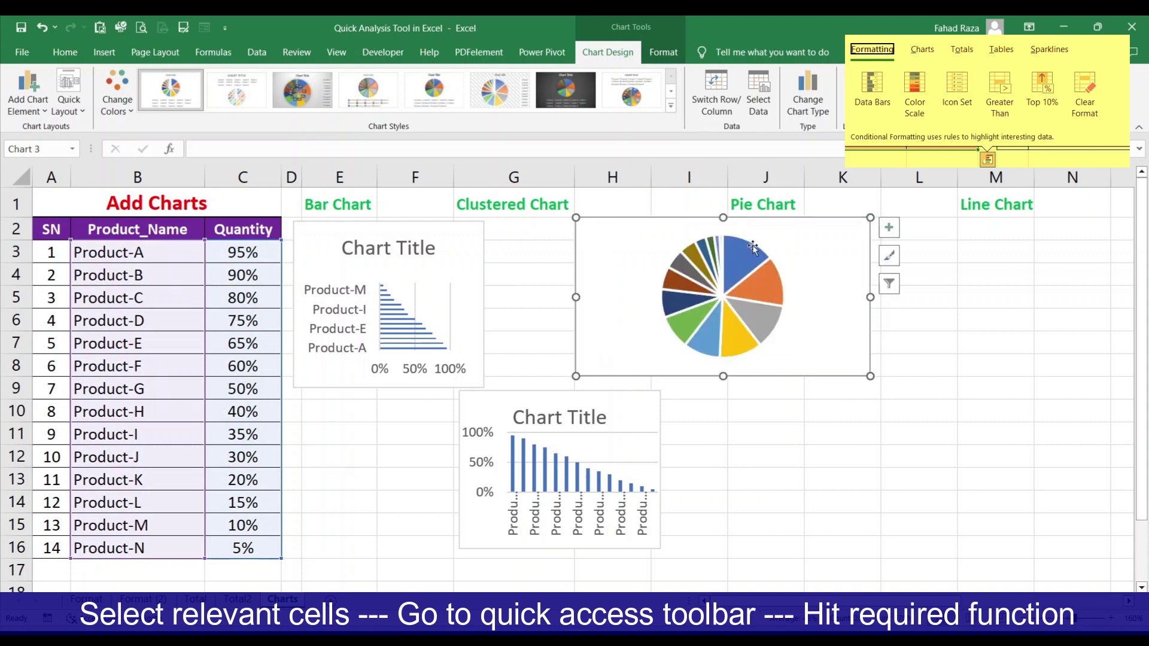
Insert a Quick Analysis line chart from the quantities in C3:C16.
{"action": "left_click", "coordinate": [1003, 203]}
{"action": "left_click_drag", "start_coordinate": [242, 252], "coordinate": [243, 548]}
{"action": "left_click", "coordinate": [292, 569]}
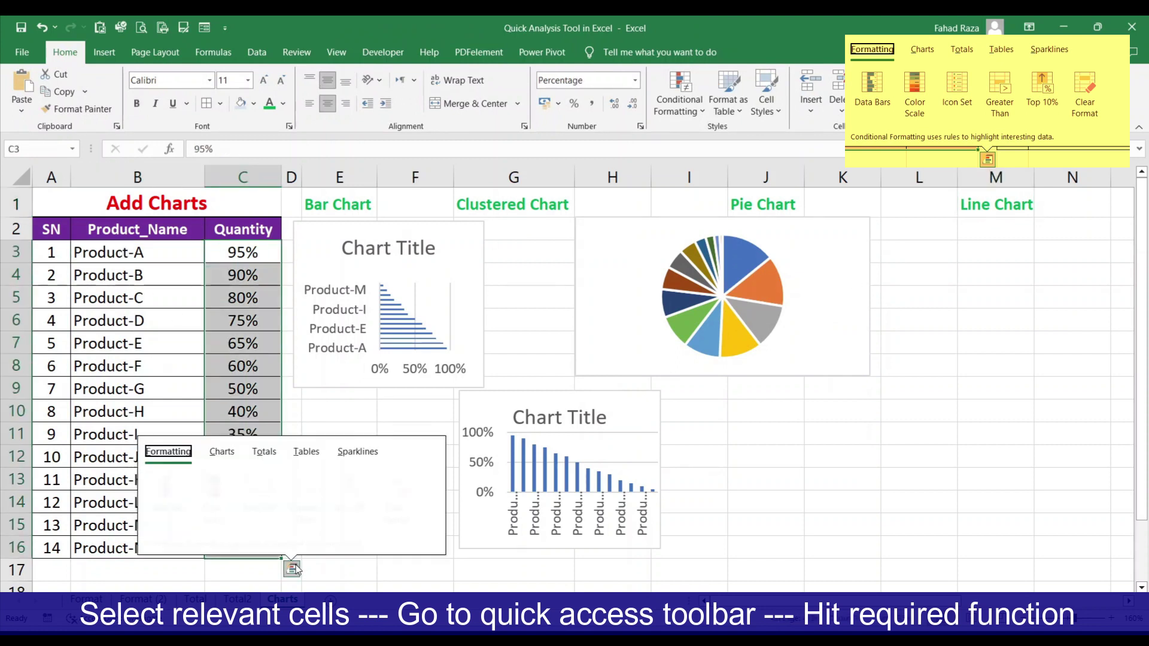
{"action": "left_click", "coordinate": [232, 453]}
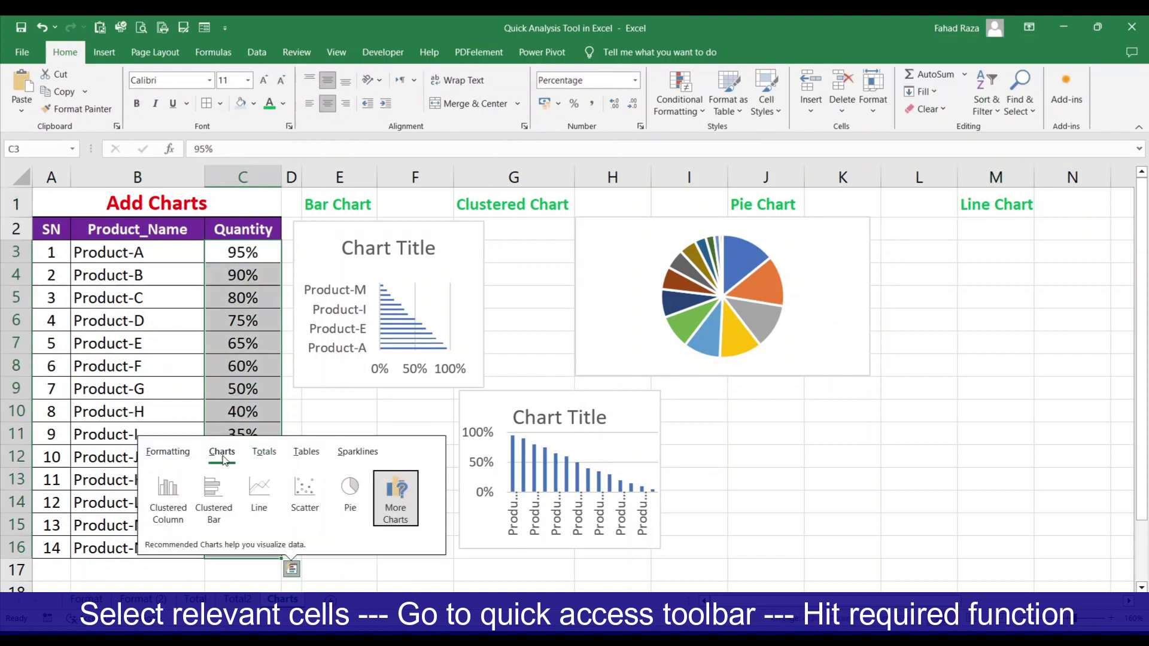
{"action": "left_click", "coordinate": [257, 502]}
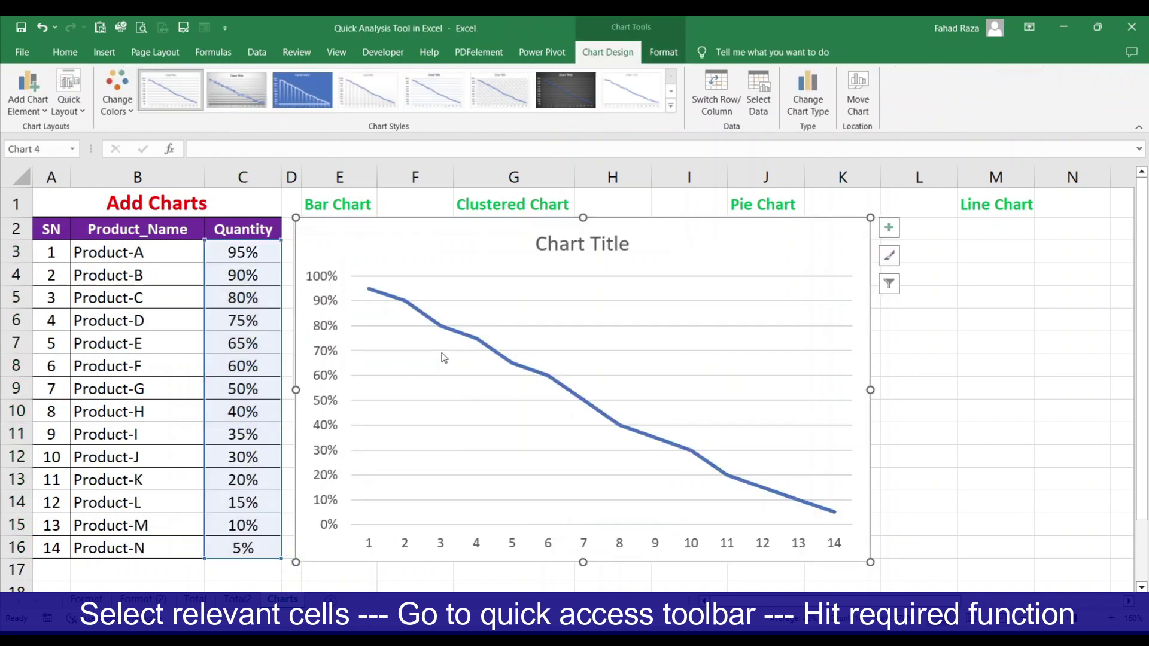
Shrink the line chart, delete its title and place it around J10:M16, clear of the pie chart.
{"action": "left_click_drag", "start_coordinate": [295, 562], "coordinate": [537, 367]}
{"action": "left_click", "coordinate": [743, 244]}
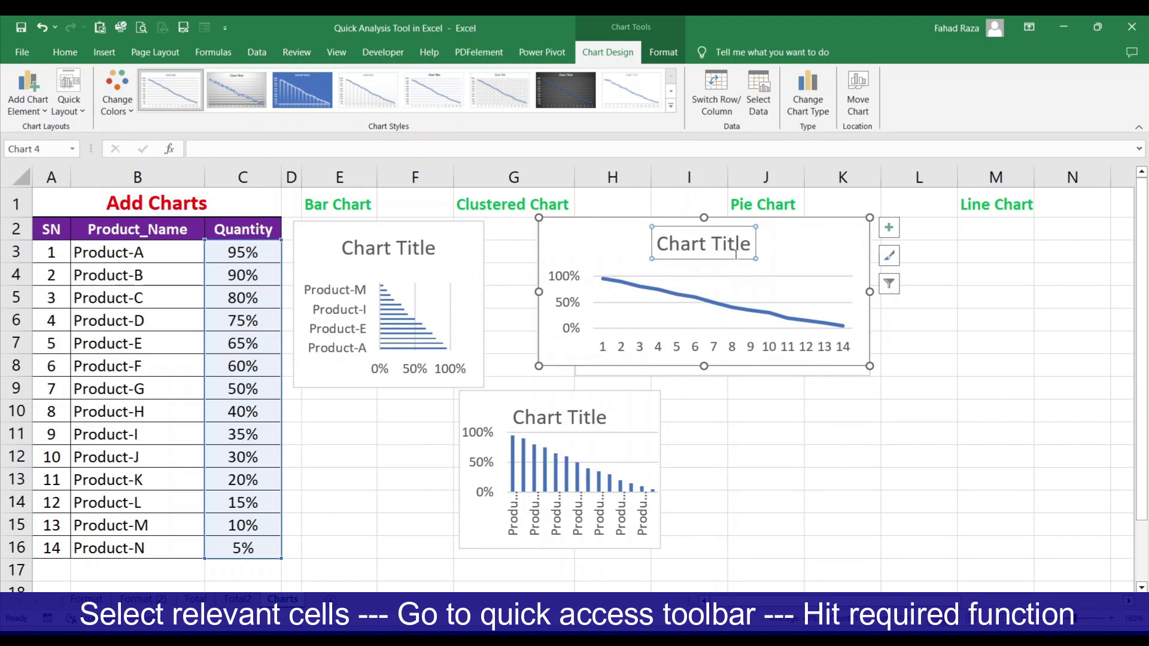
{"action": "key", "text": "Delete"}
{"action": "left_click_drag", "start_coordinate": [723, 219], "coordinate": [949, 424]}
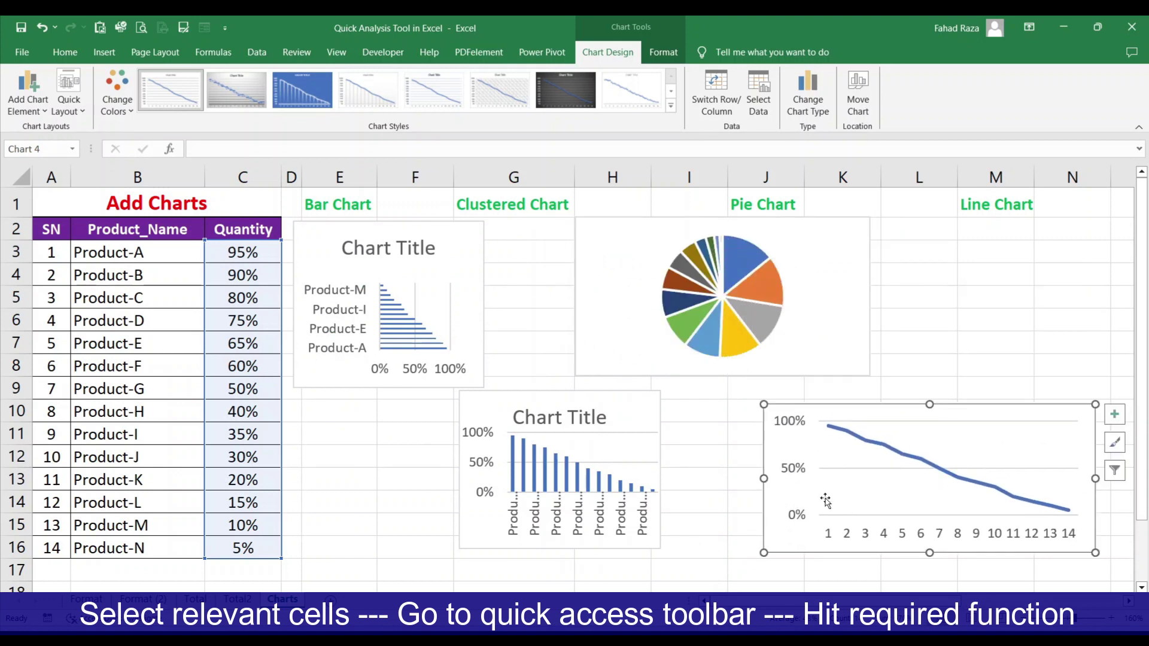
Remove the product-name axis labels from the clustered column chart and select the product-name axis of the bar chart.
{"action": "left_click", "coordinate": [545, 458]}
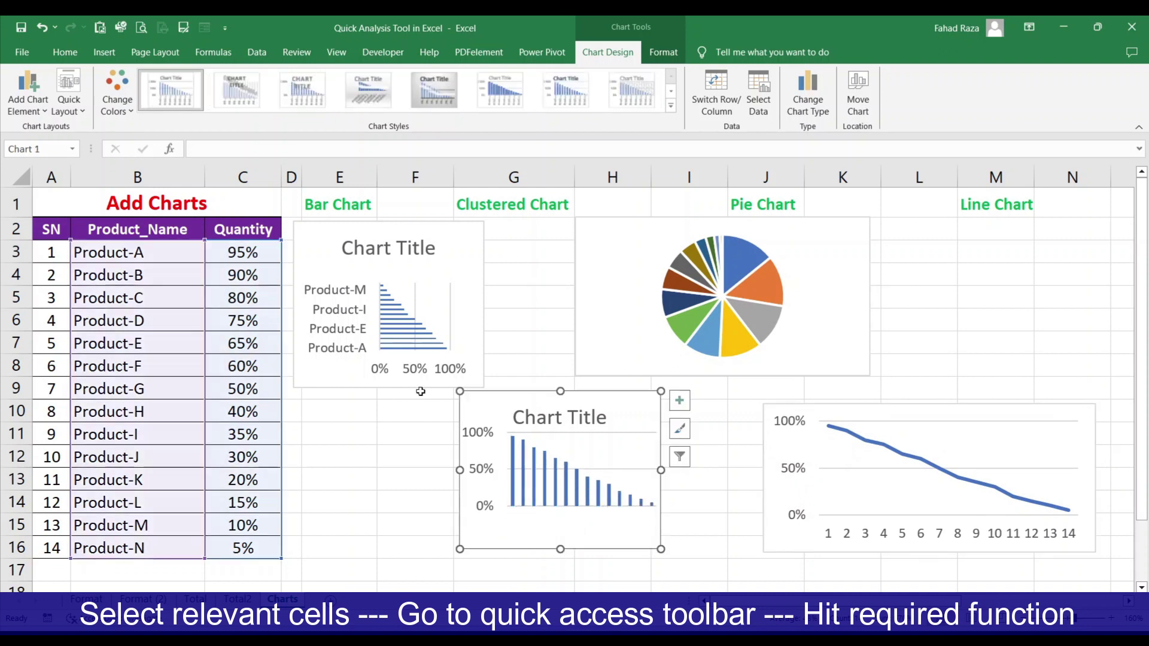
{"action": "left_click", "coordinate": [349, 314]}
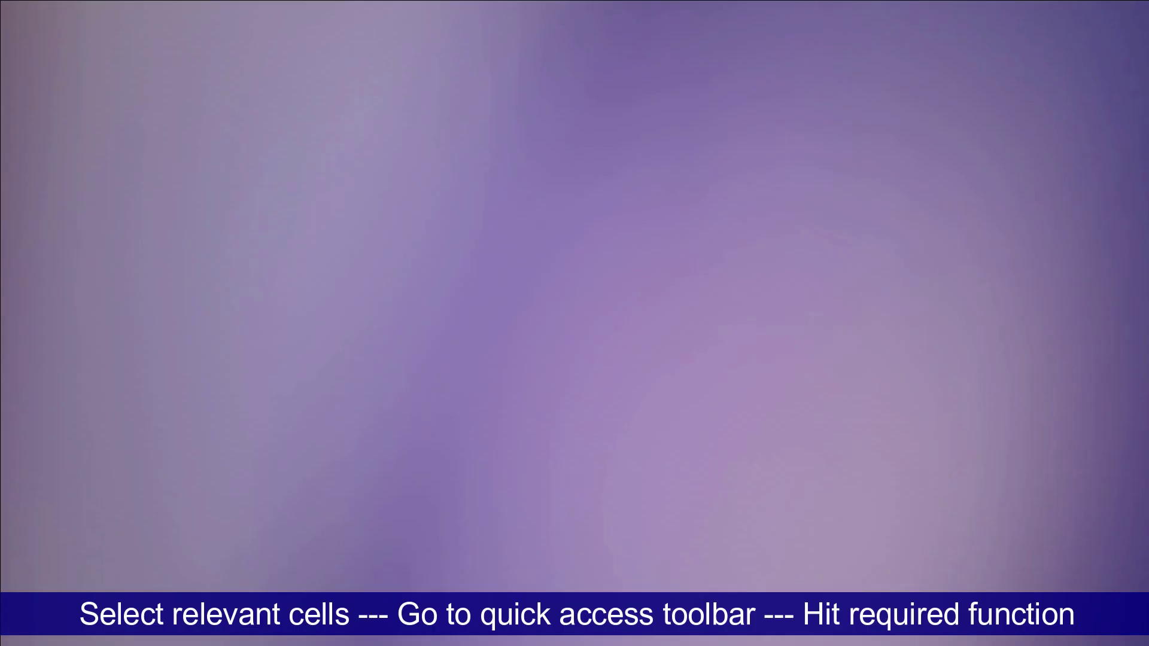